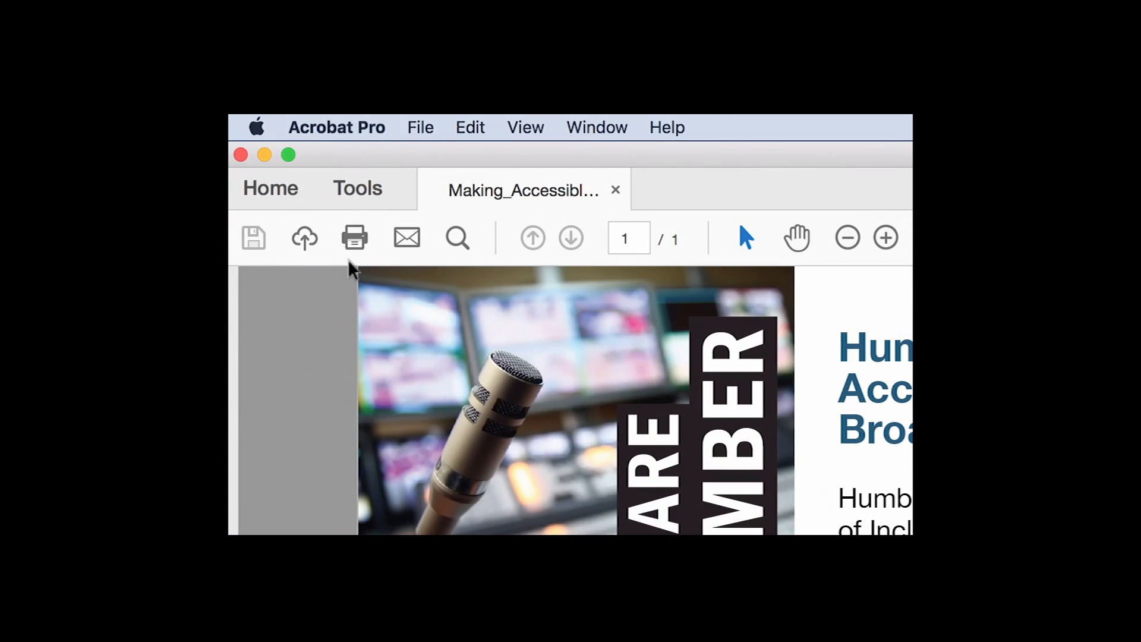
Run a full accessibility check on all pages of the PDF with the Page content checks and an accessibility report enabled.
left_click(357, 190)
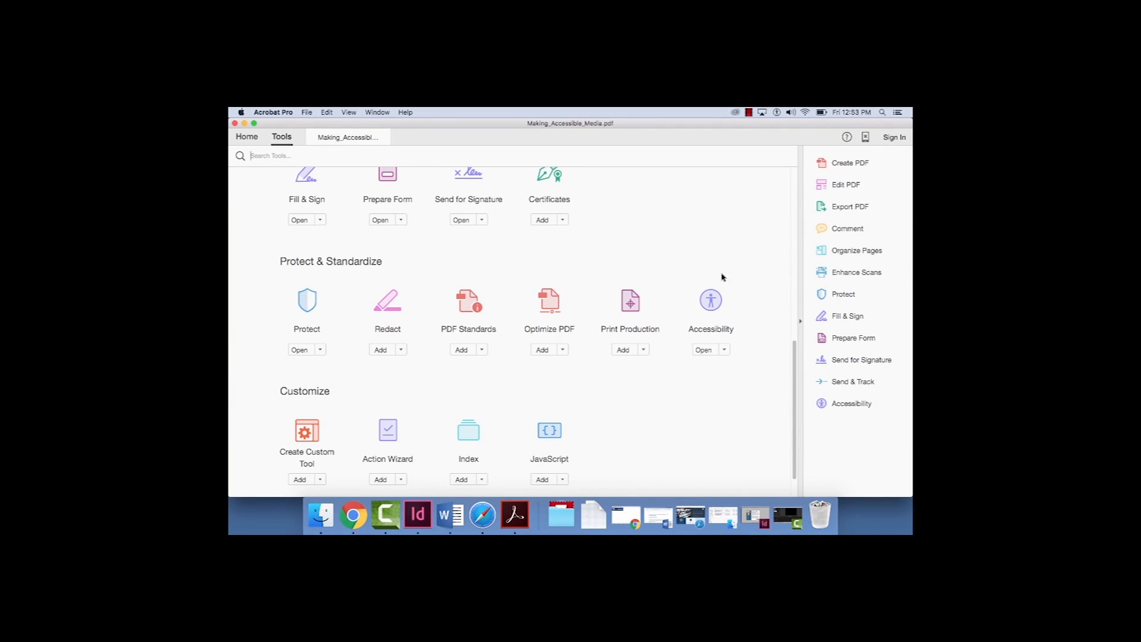
left_click(704, 350)
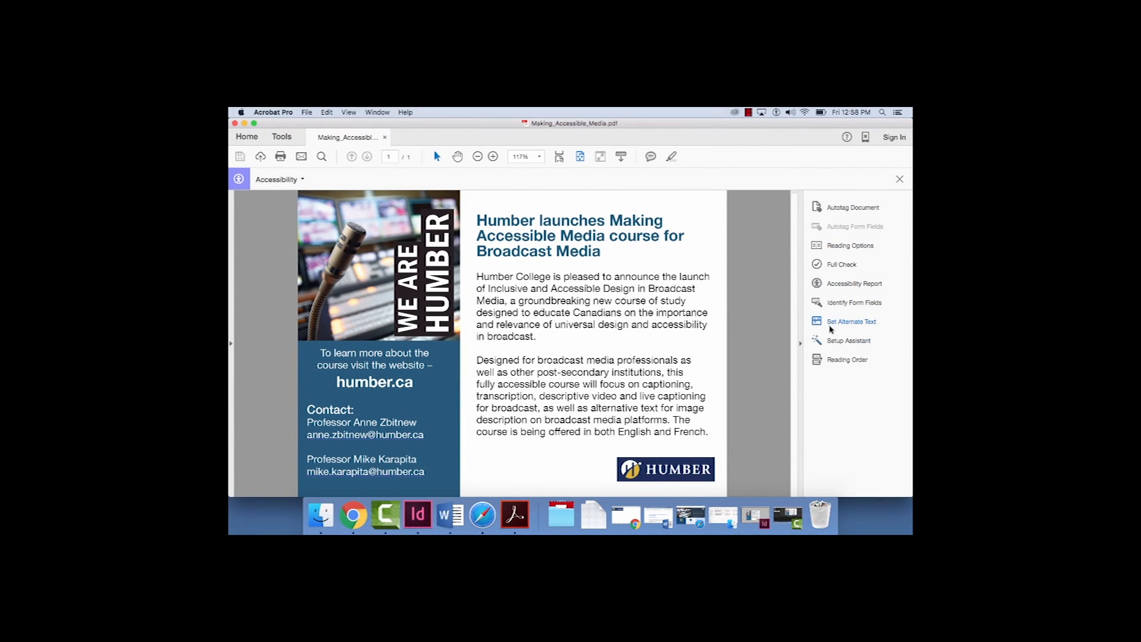
left_click(841, 265)
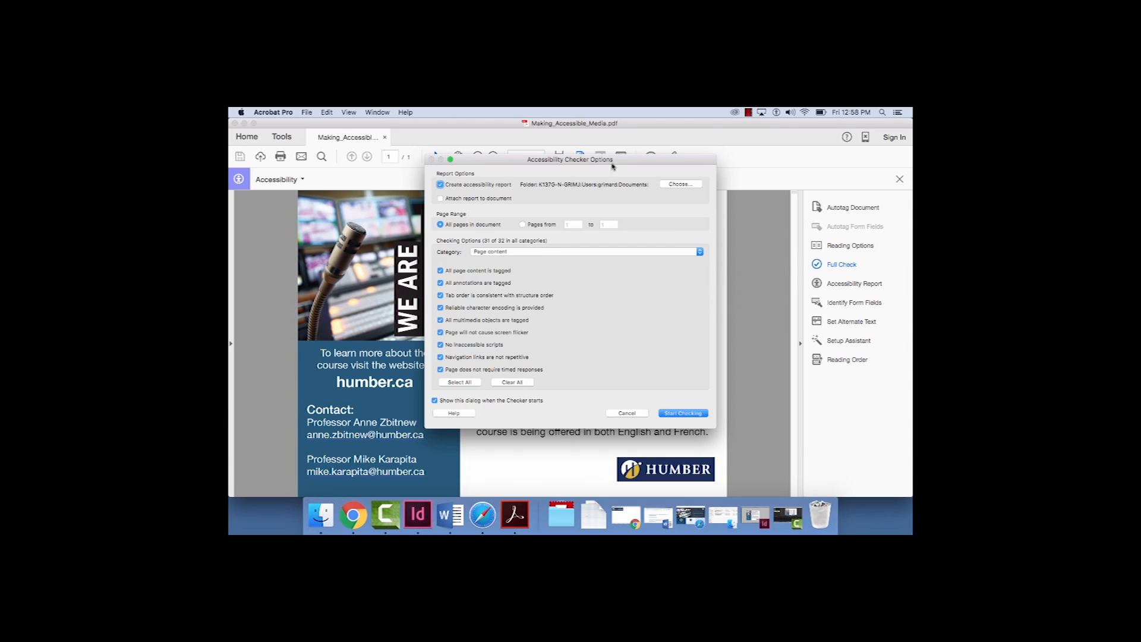
left_click_drag(630, 163, 630, 141)
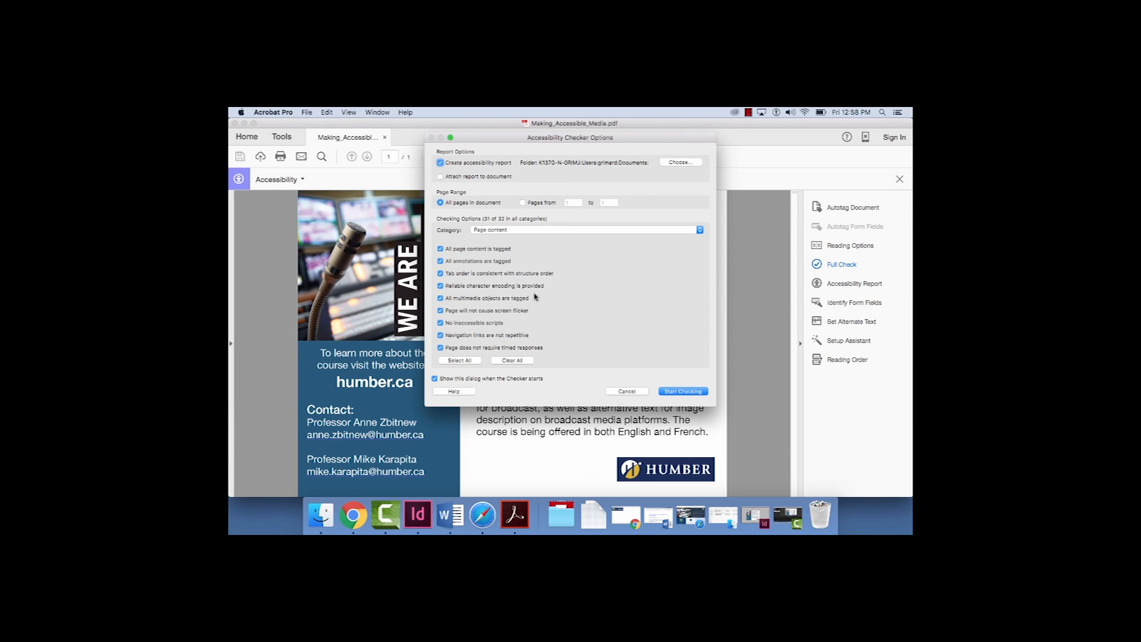
left_click(543, 232)
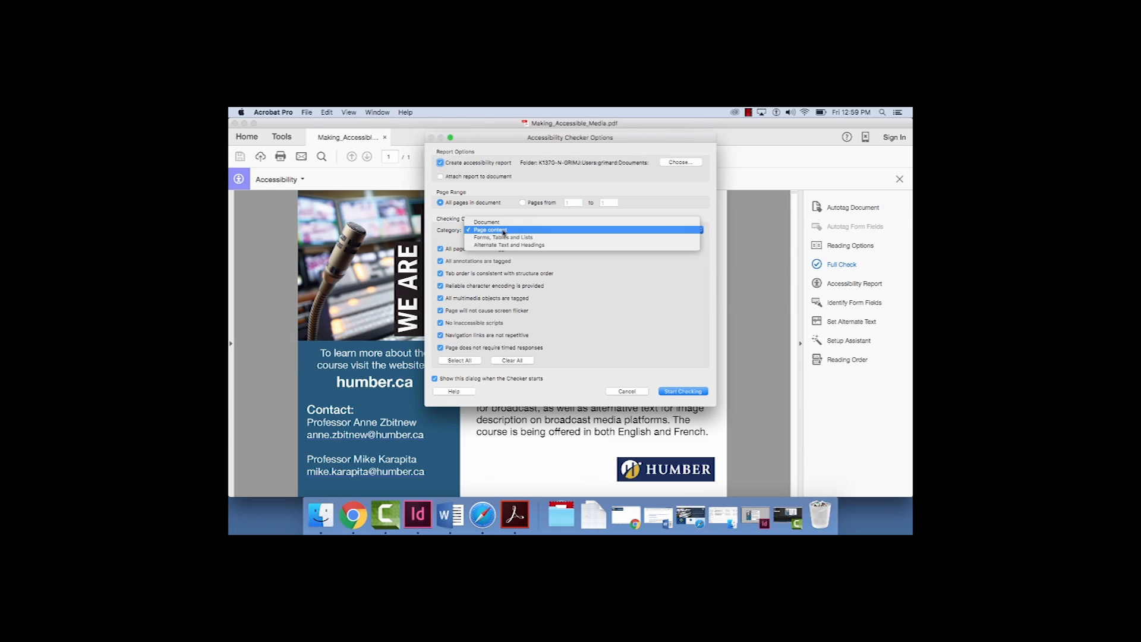
left_click(510, 233)
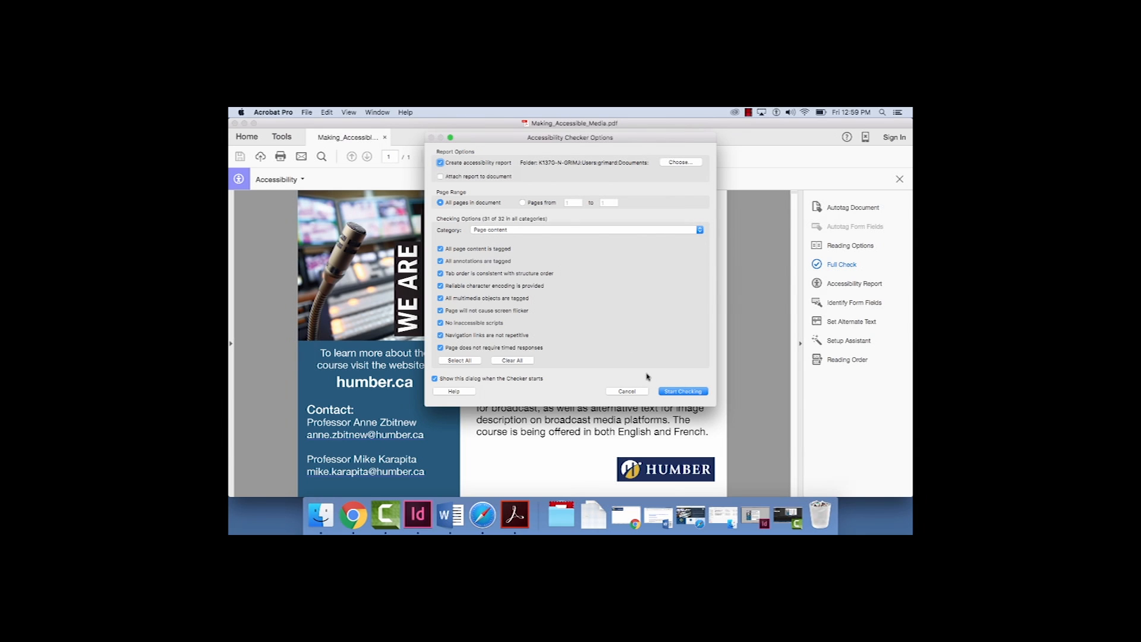
left_click(691, 394)
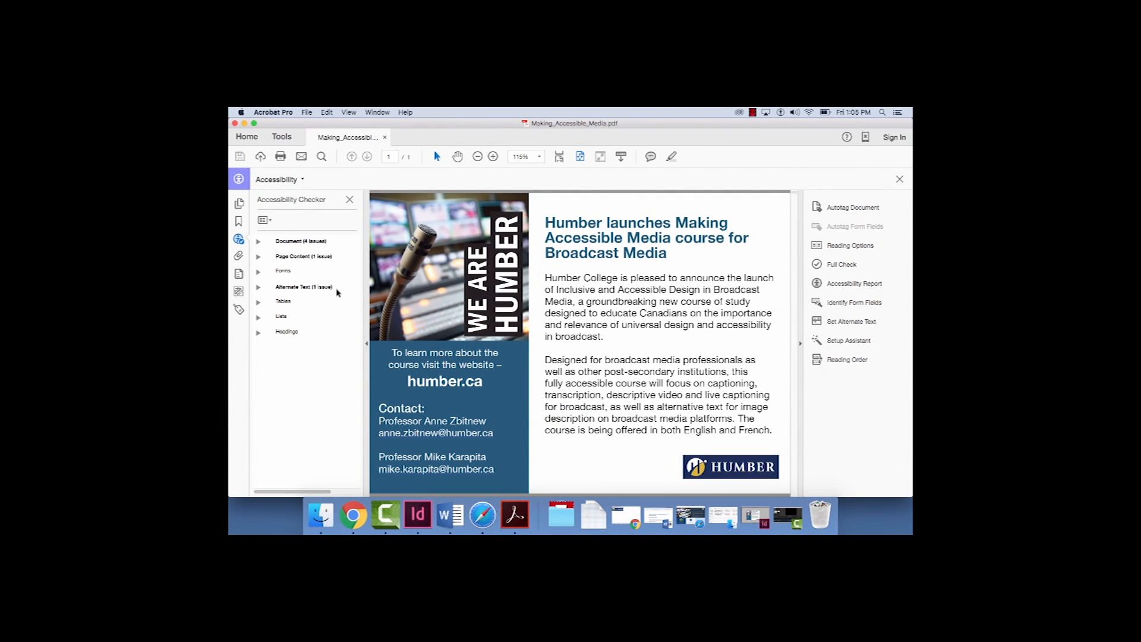
Fix the failed Primary language rule in the document results by setting the reading language to English.
left_click(258, 242)
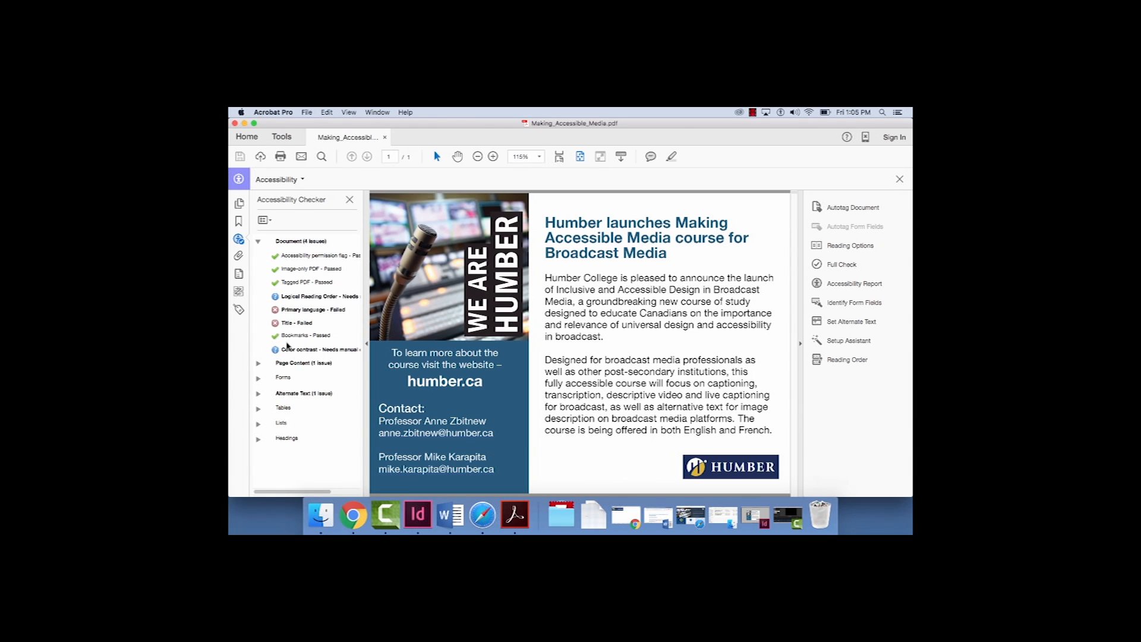
left_click(302, 312)
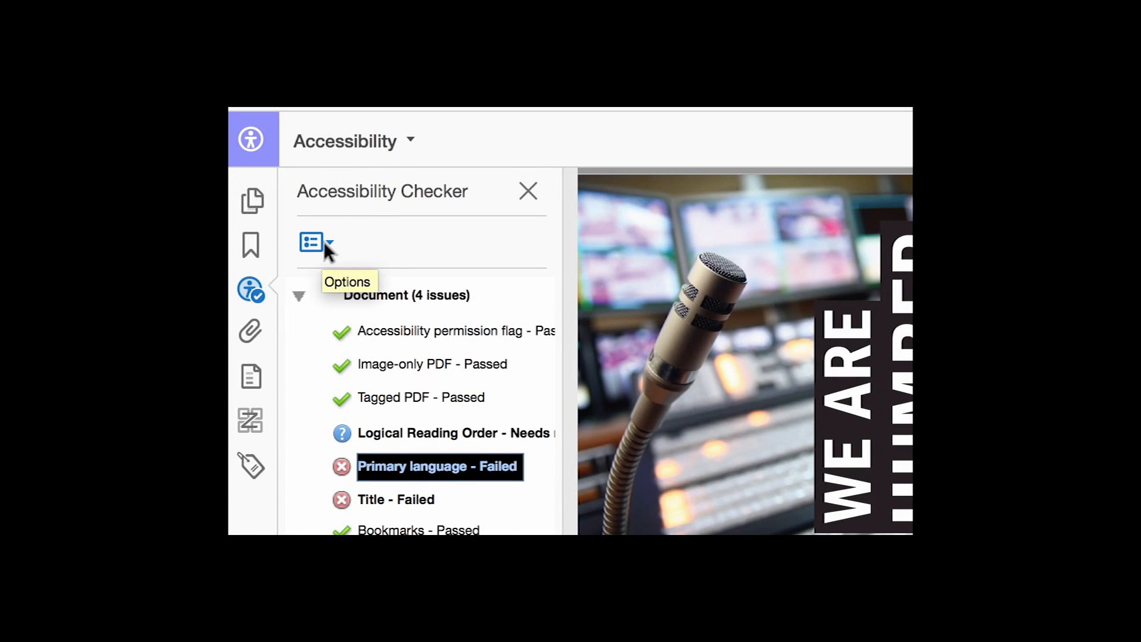
left_click(323, 241)
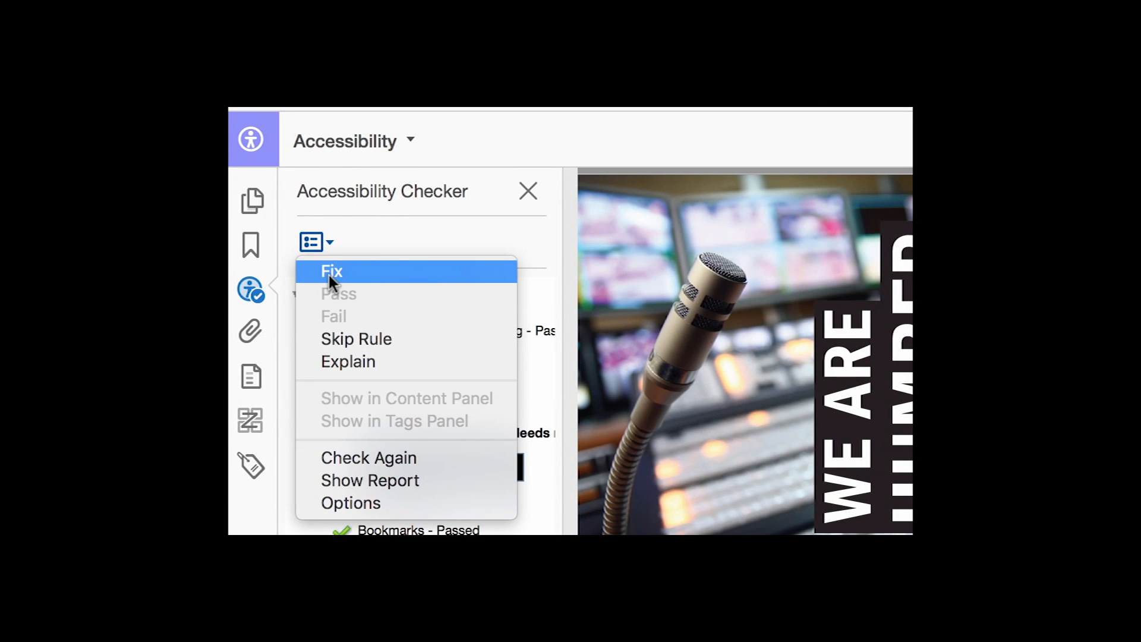
left_click(328, 272)
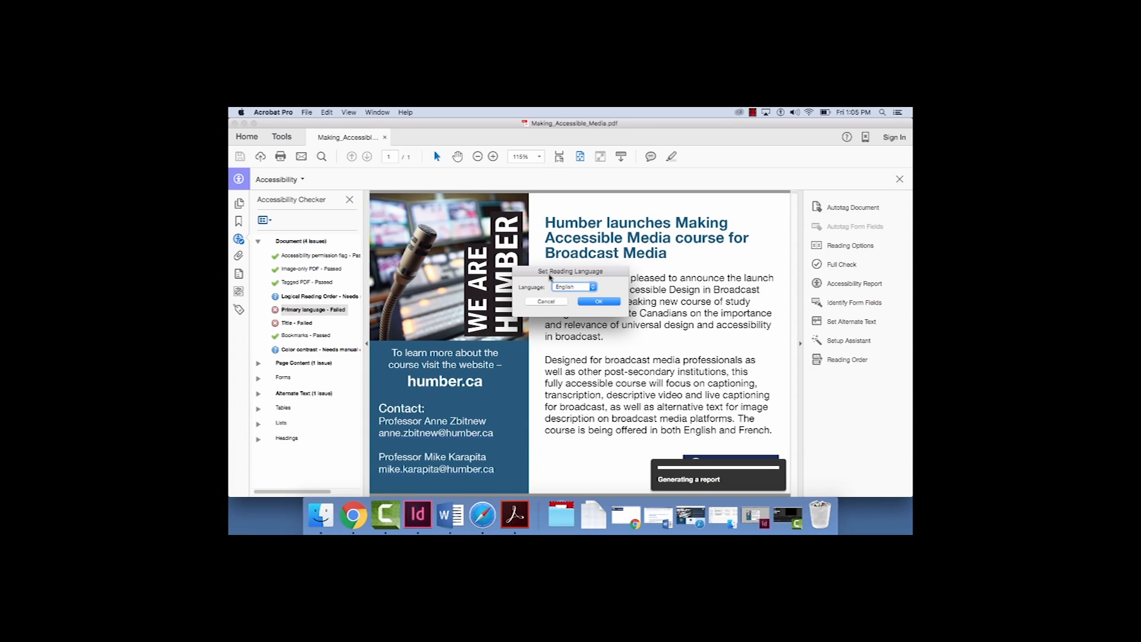
left_click(599, 302)
left_click(335, 305)
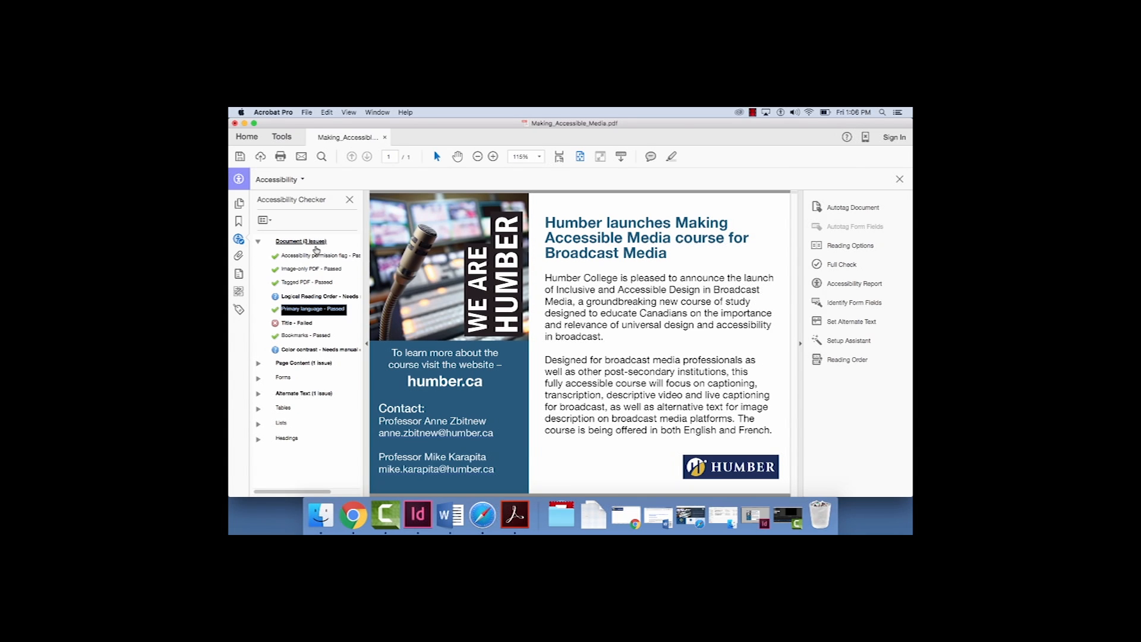
Fix the failed Title rule by entering "New Making Accessible Media Course" as the document title.
left_click(305, 324)
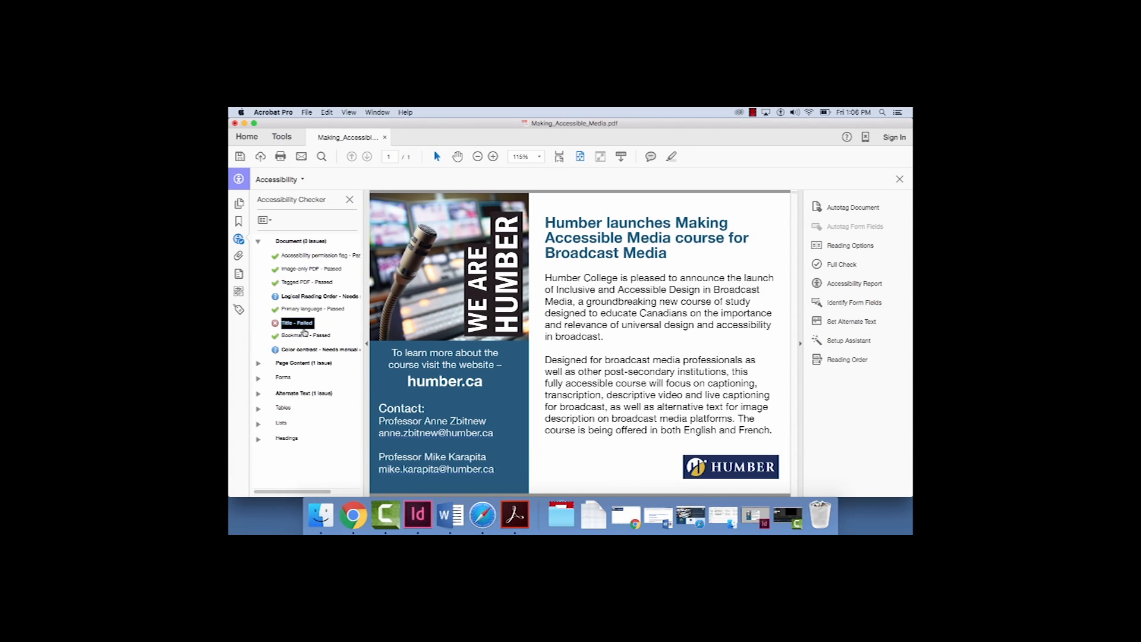
left_click(267, 223)
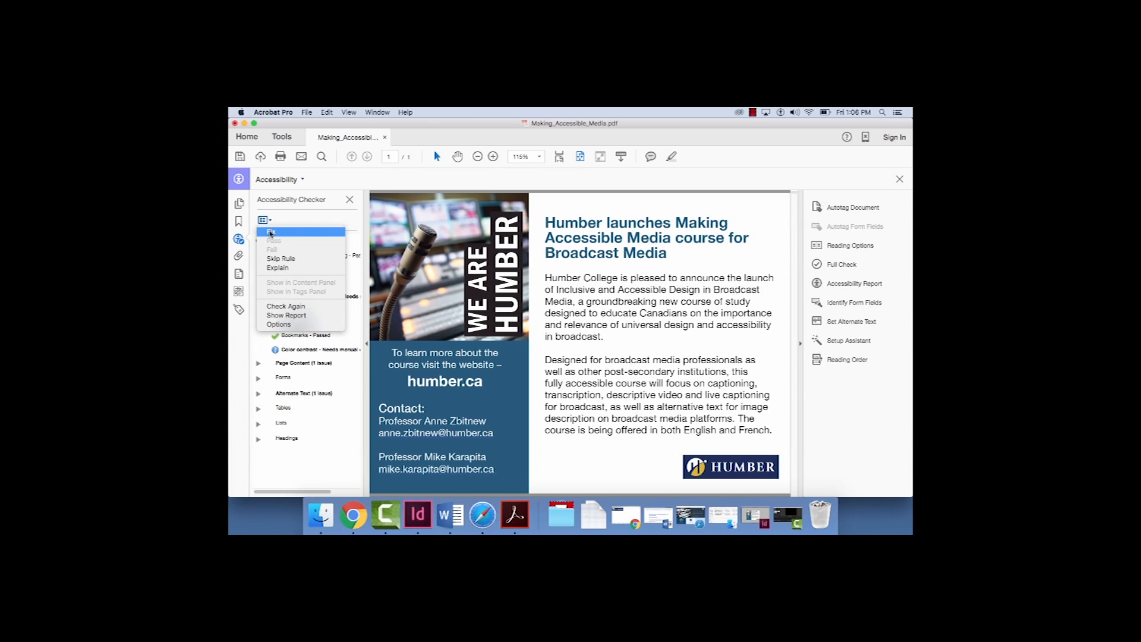
left_click(271, 232)
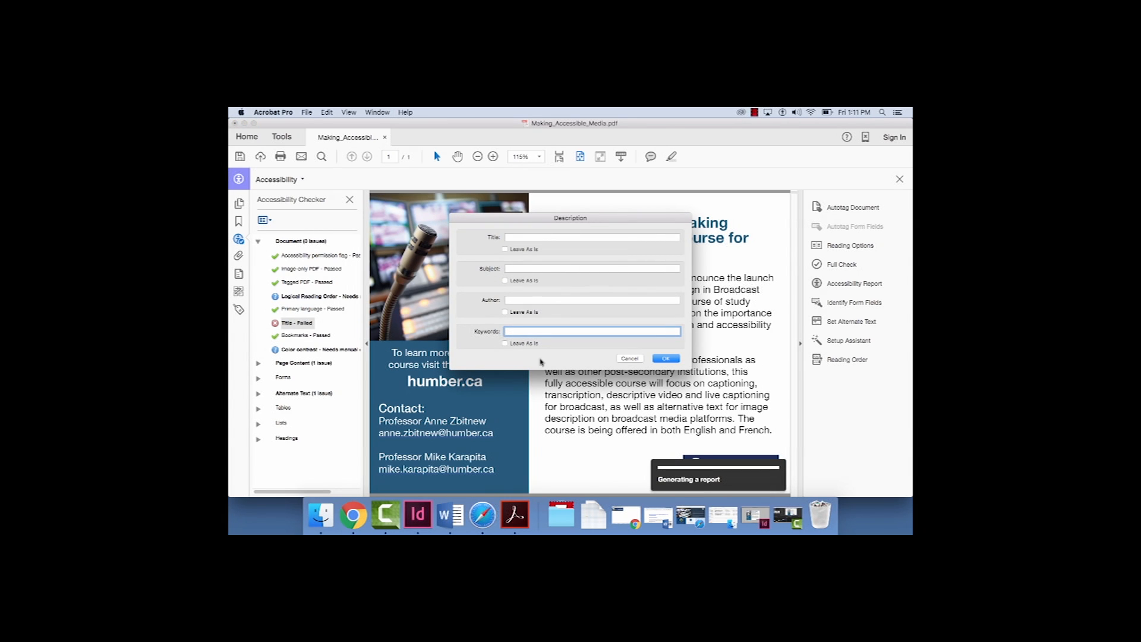
left_click(528, 236)
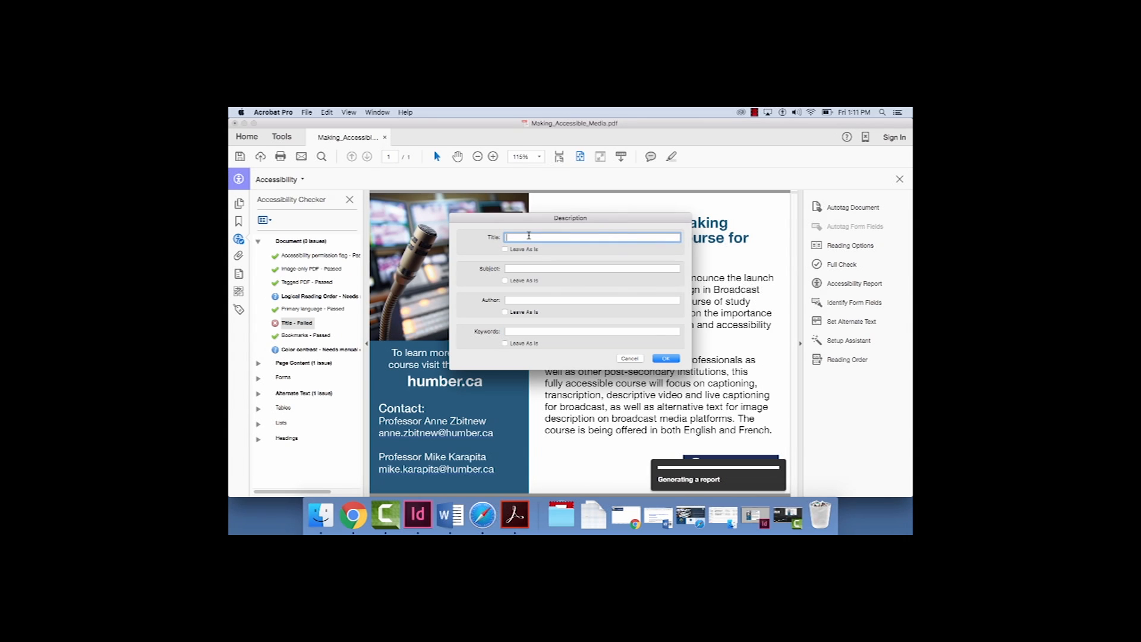
type("Main")
type("n")
type("g Acces")
type("sible Med")
type("ia Course")
left_click(506, 238)
type("Nw")
left_click(510, 238)
type("e")
Set the description's subject to "Humber launches a new course for Broadcast students" and its author to "Humber College".
left_click(519, 268)
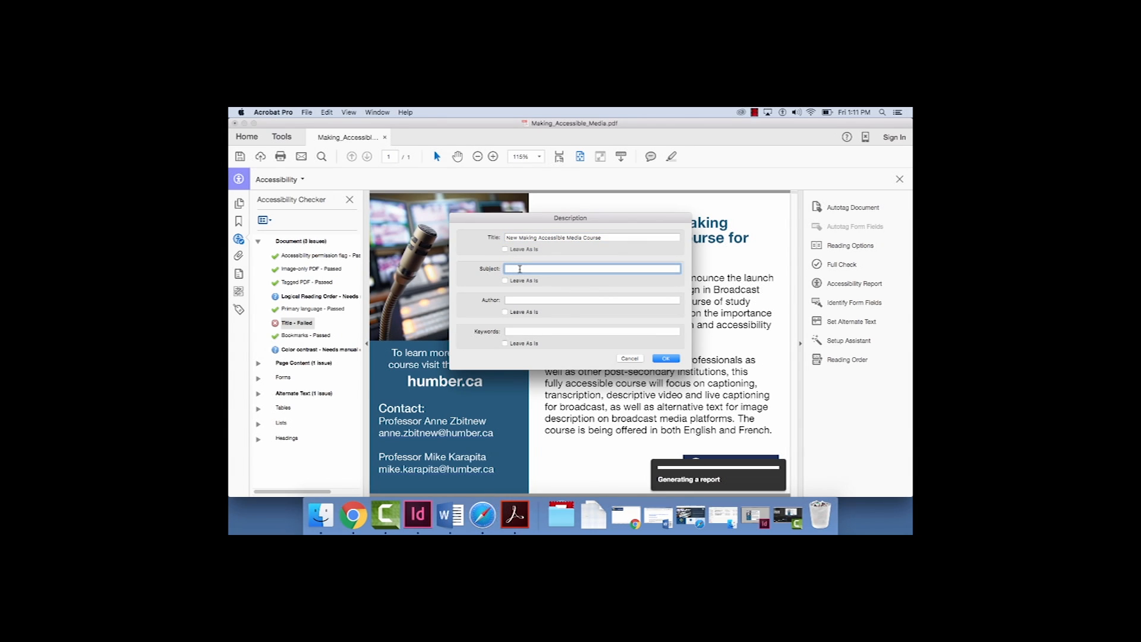
type("Humber laun")
type("ches a new course for Broadcast students")
left_click(520, 302)
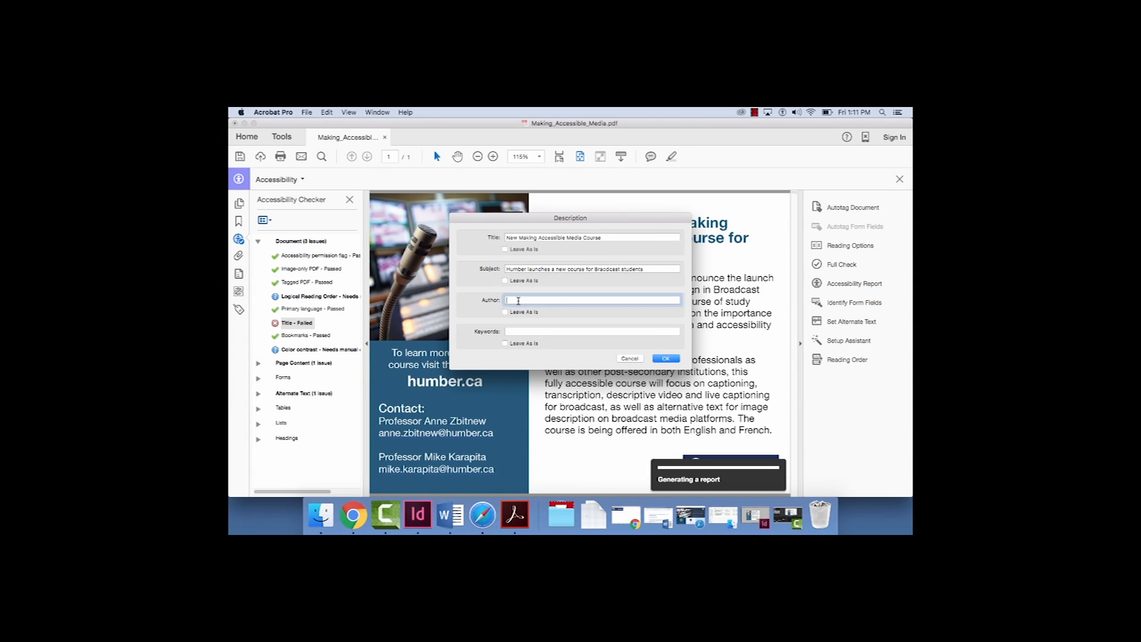
type("Humber College")
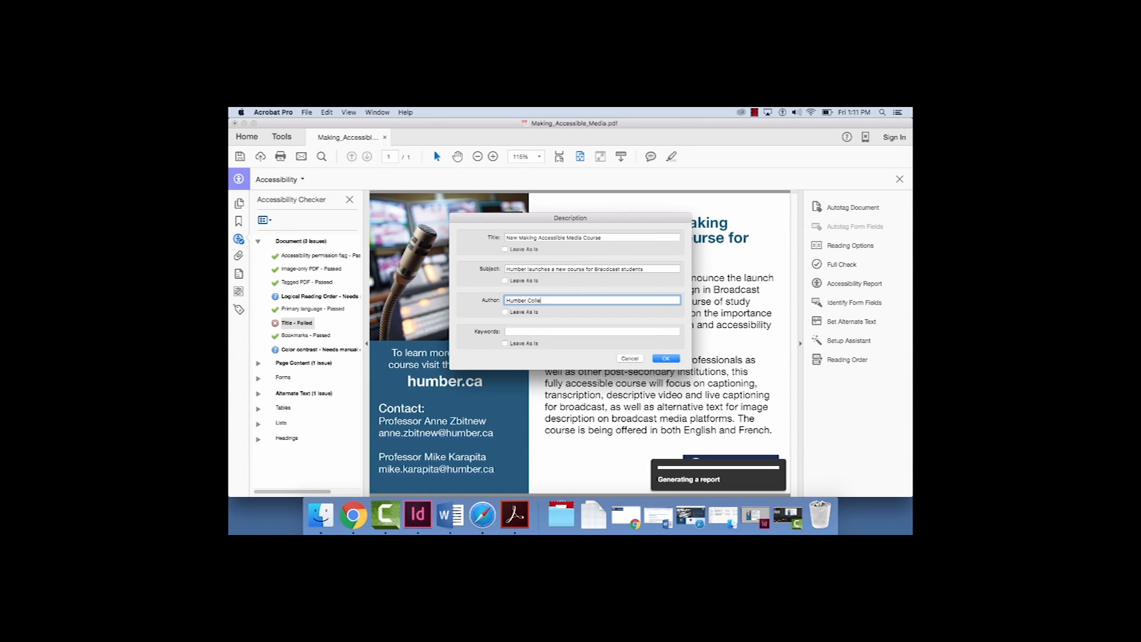
Enter the keywords "Broadcast media, Accessibility" and save the document description.
left_click(516, 332)
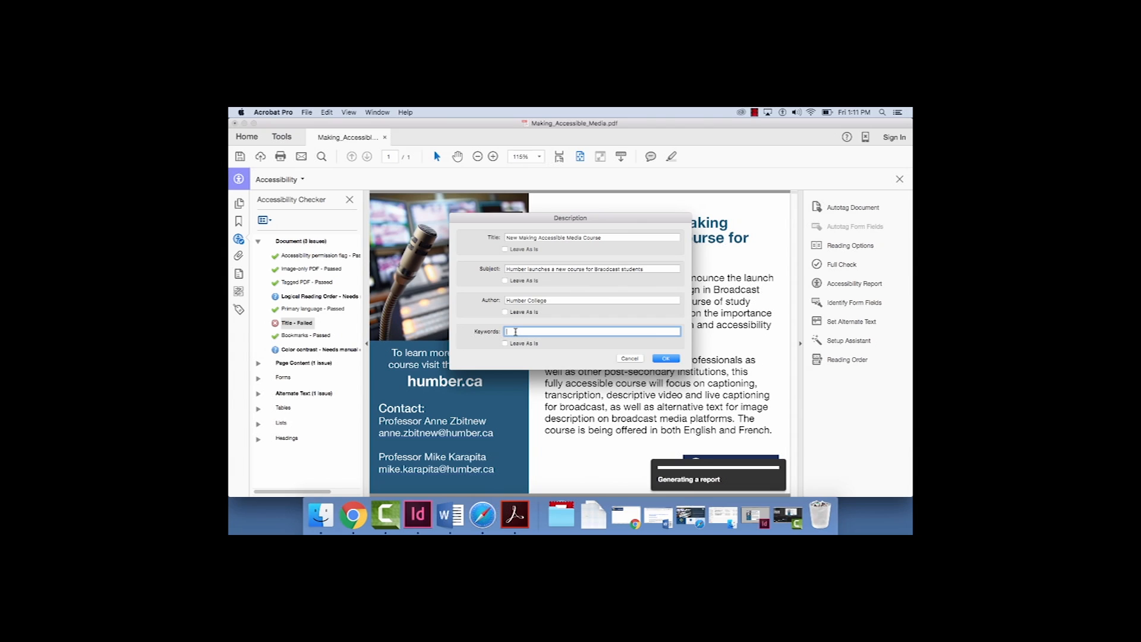
type("Broadcast media,")
left_click(514, 332)
key("BackSpace")
type("a,")
left_click(549, 331)
type("Accessibility")
left_click(666, 359)
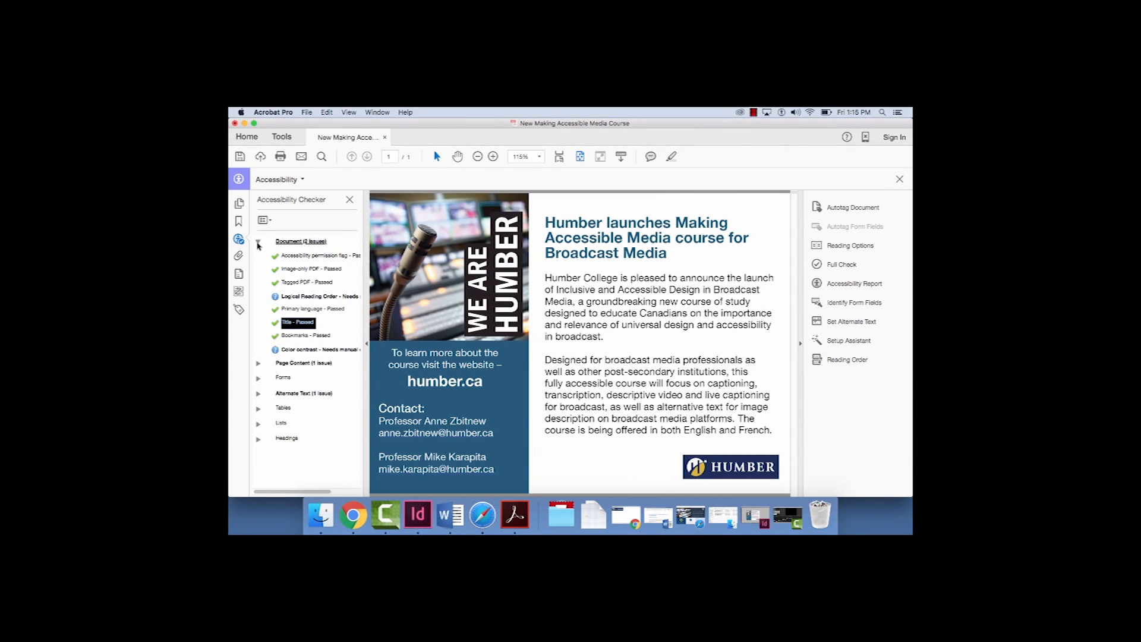
Fix the failed Tab order rule in the Page Content results so the tab order matches the structure order.
left_click(258, 243)
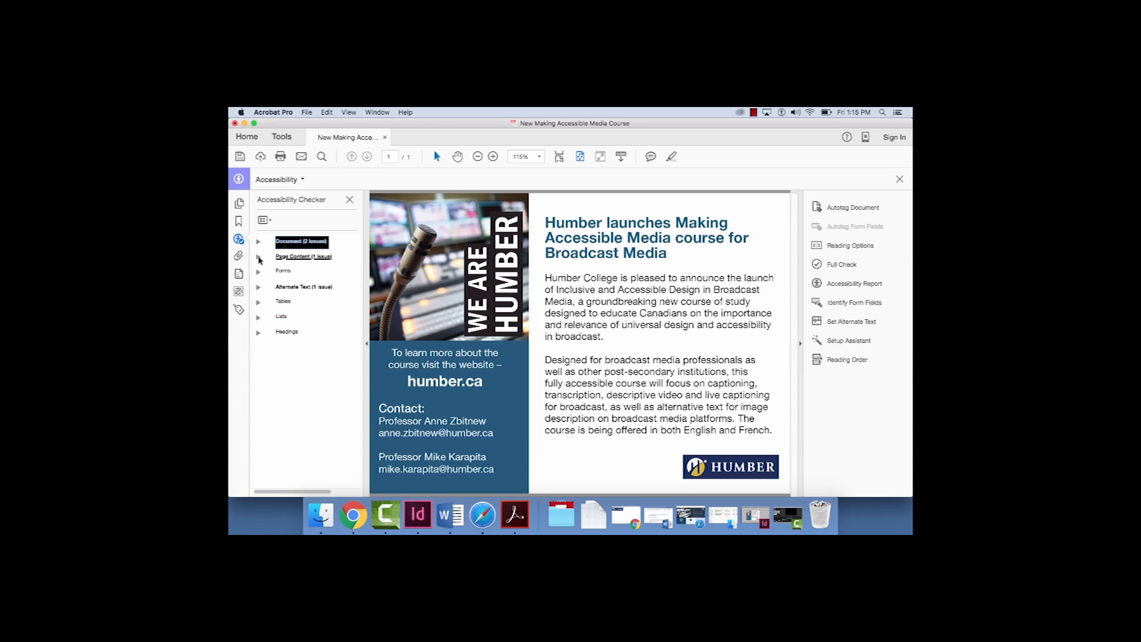
left_click(258, 257)
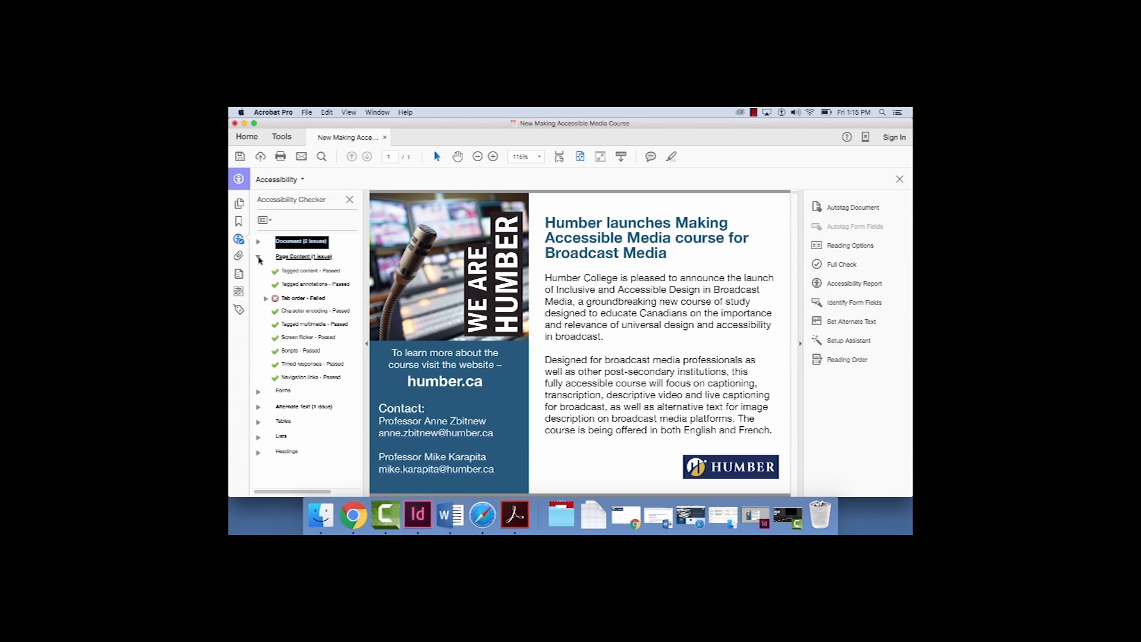
right_click(291, 303)
left_click(307, 305)
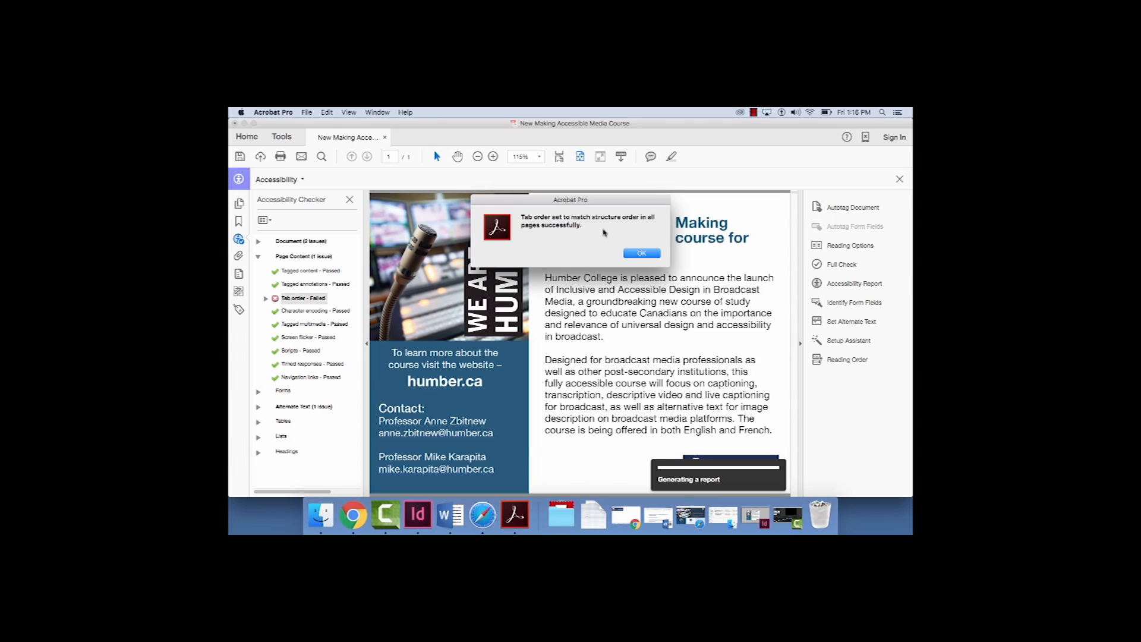
left_click(641, 253)
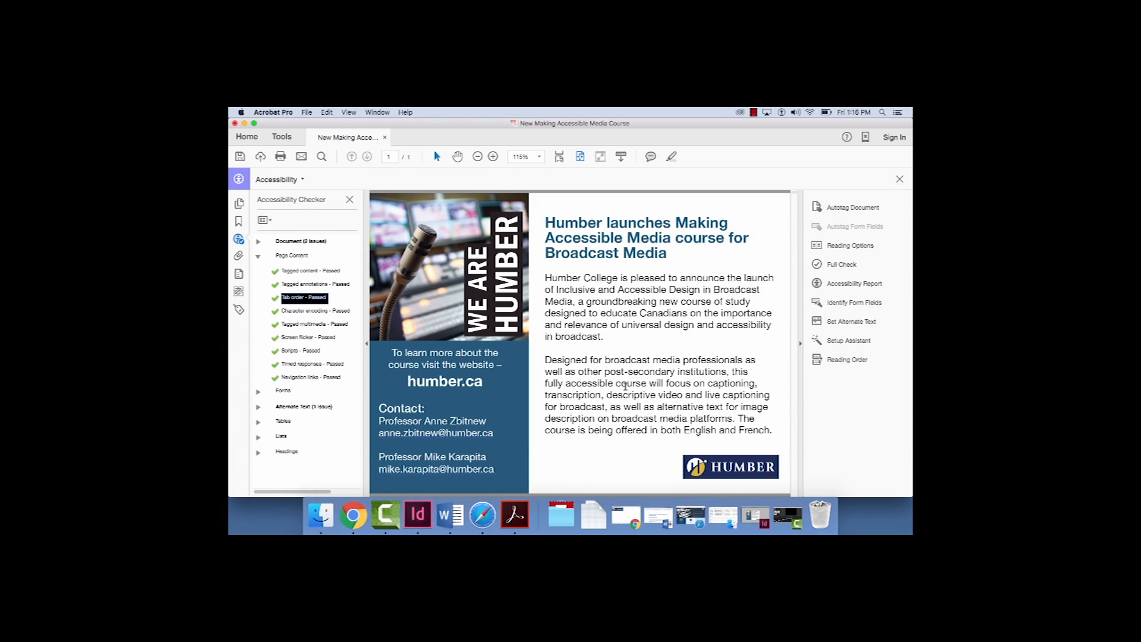
left_click(259, 256)
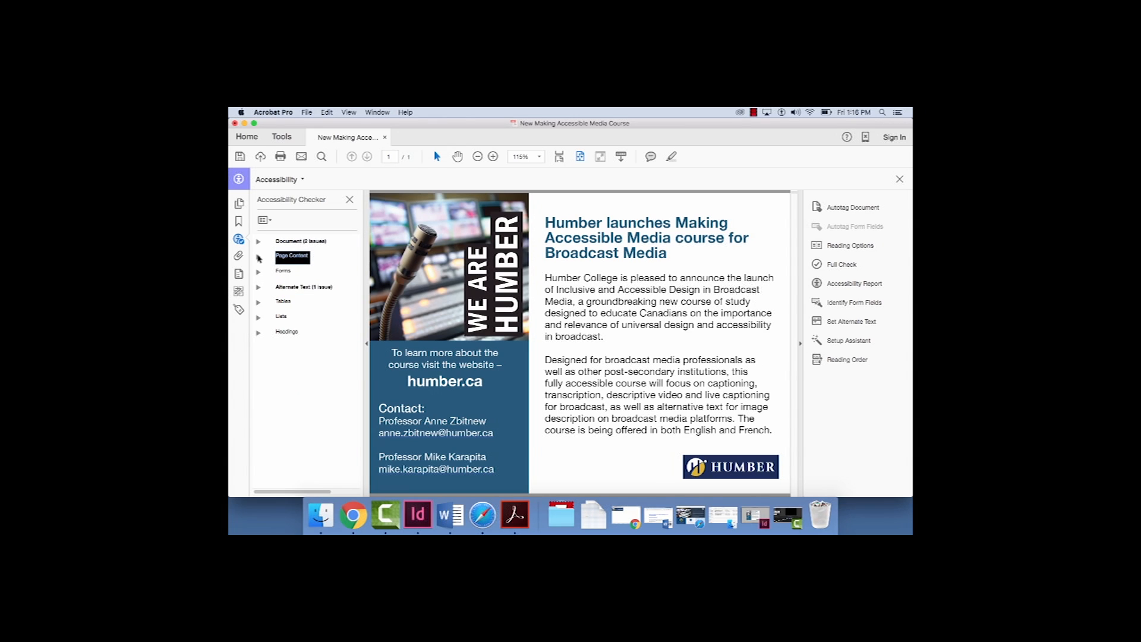
Start fixing the figures' alternate text, describing the first image as "Close up of a microphone in a TV studio" and marking it decorative.
left_click(258, 289)
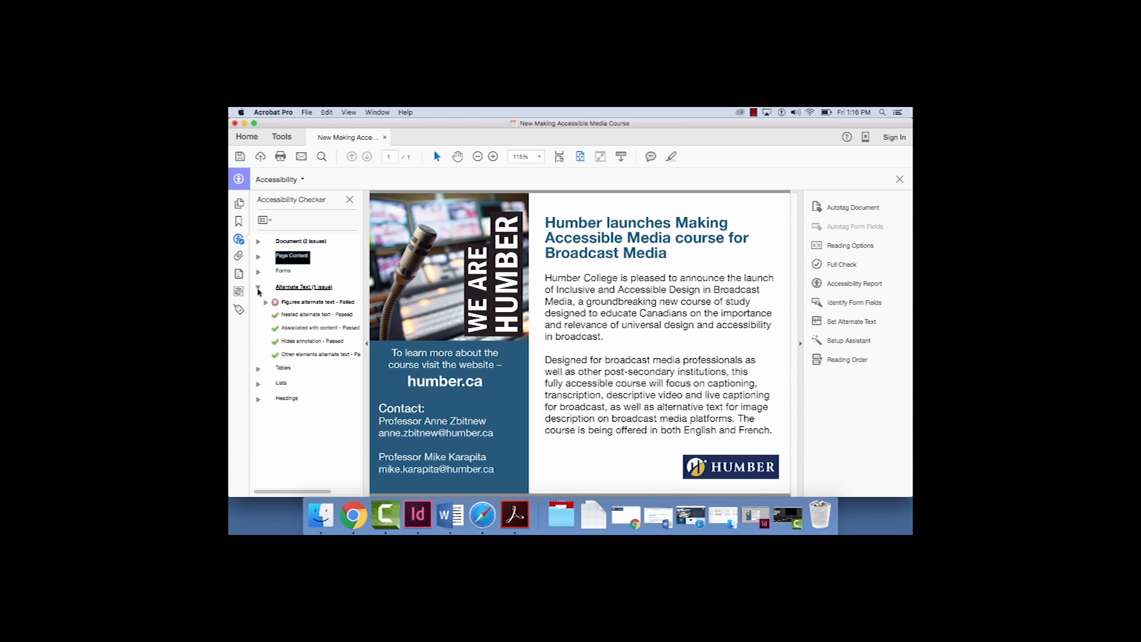
right_click(317, 304)
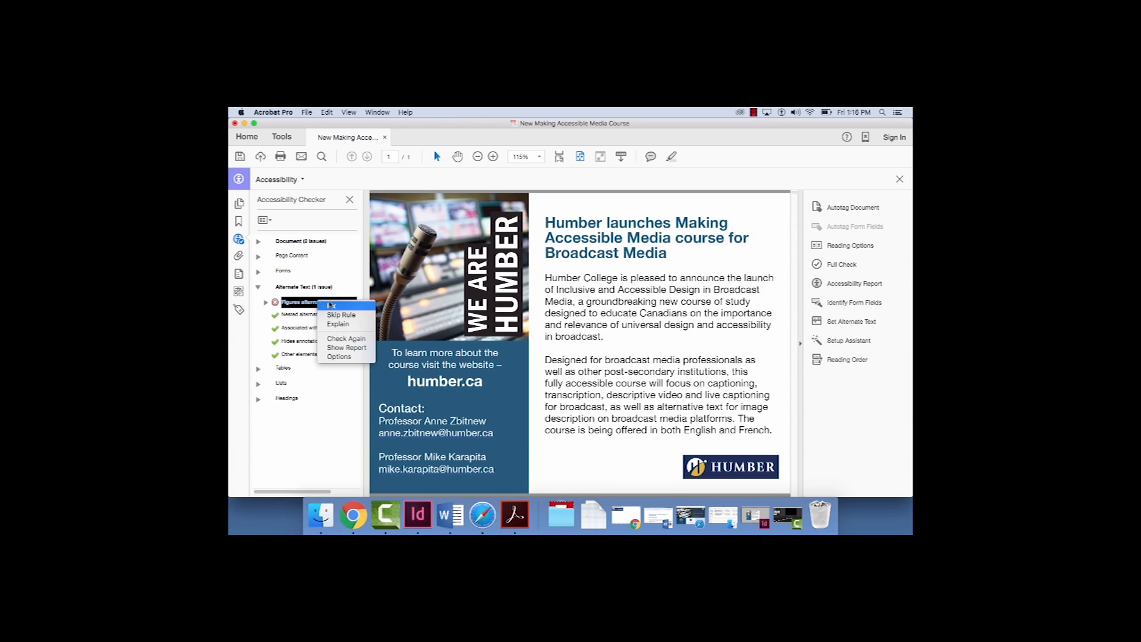
left_click(336, 310)
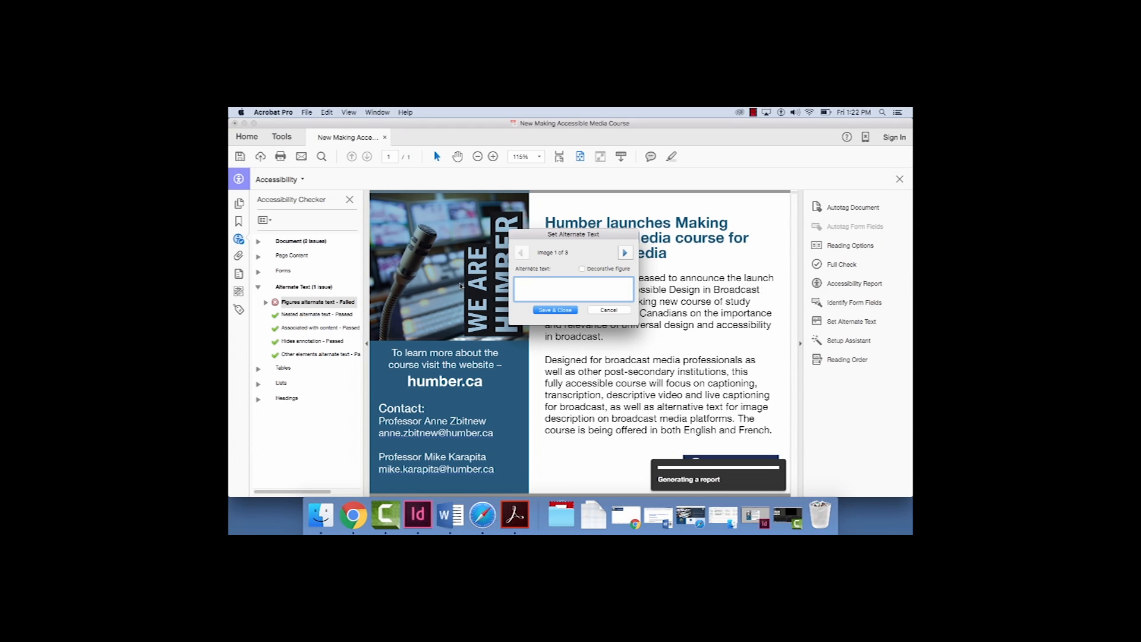
left_click_drag(559, 239, 580, 223)
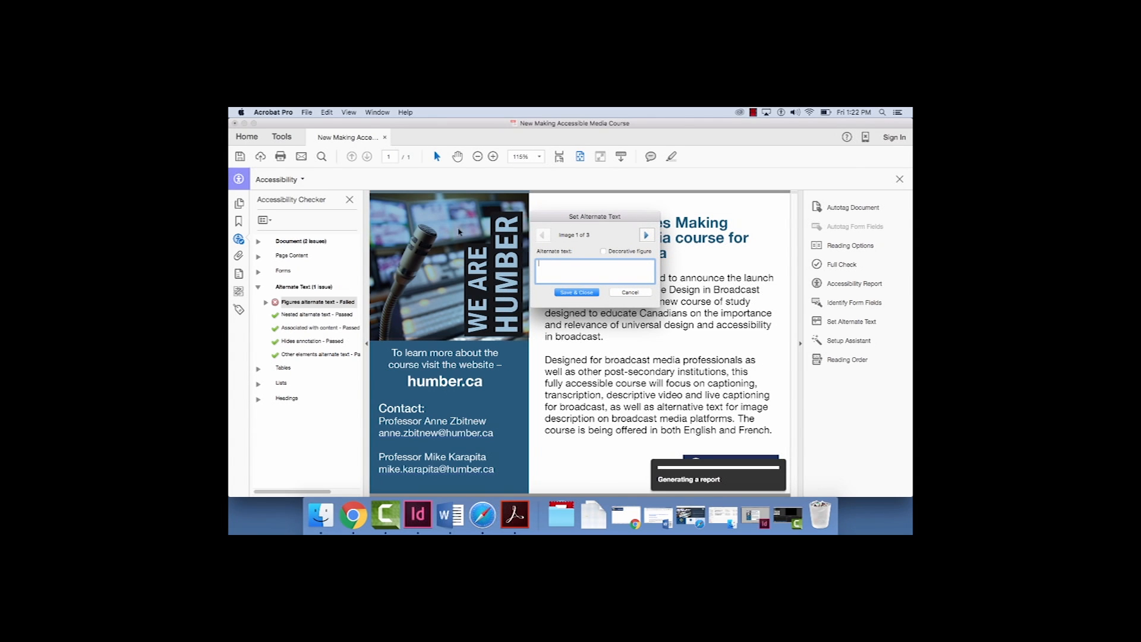
type("lose up of a microphone in a TV studio")
left_click(604, 252)
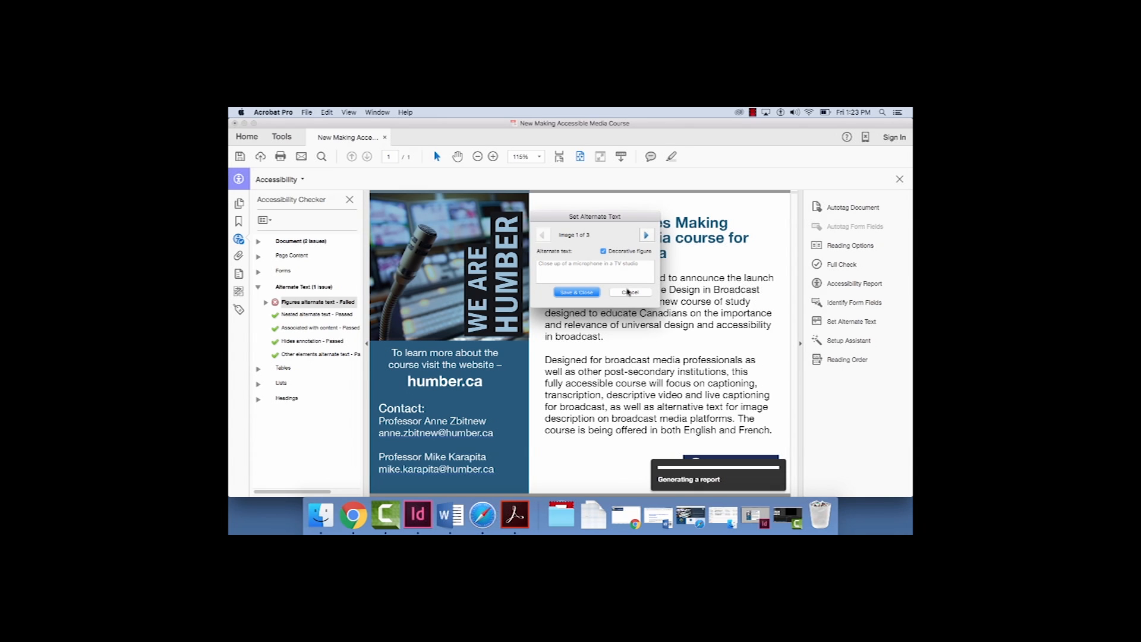
Give the second image the alternate text "We are Humber Logo" and mark it as a decorative figure.
left_click(646, 237)
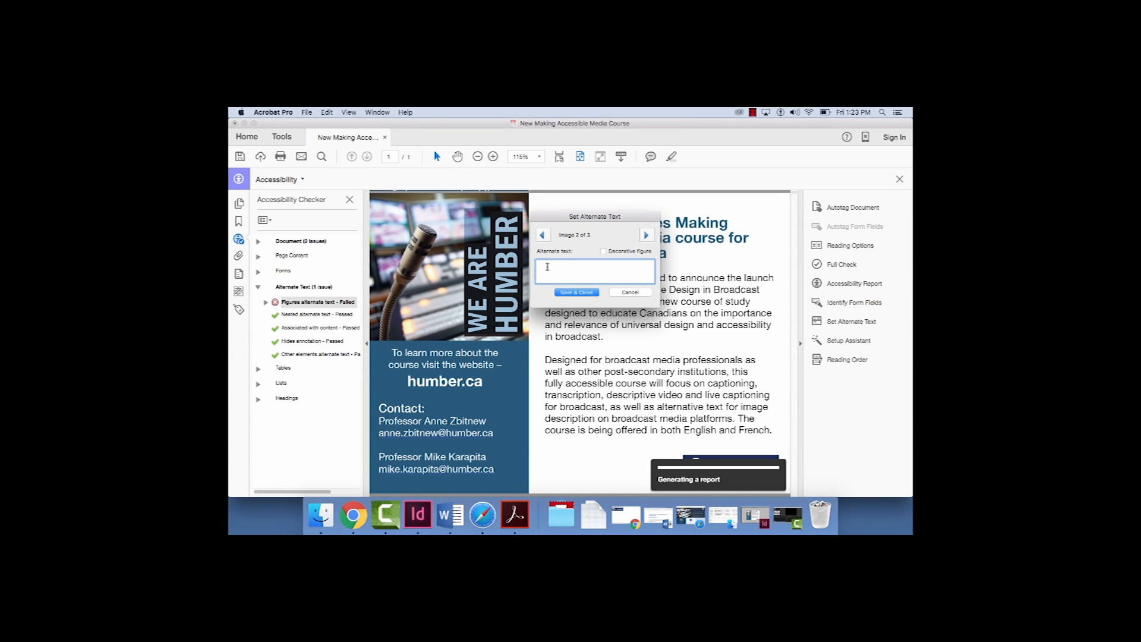
type("We are Humber Logo")
left_click(603, 252)
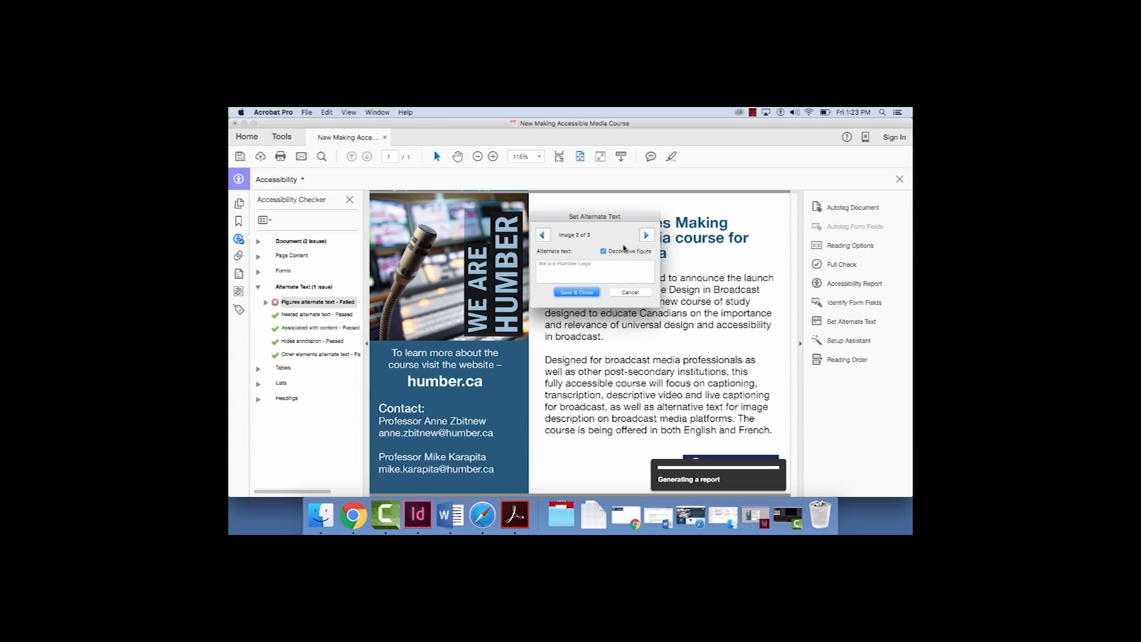
Give the third image the alternate text "Humber College Logo" and save the alternate text changes.
left_click(646, 235)
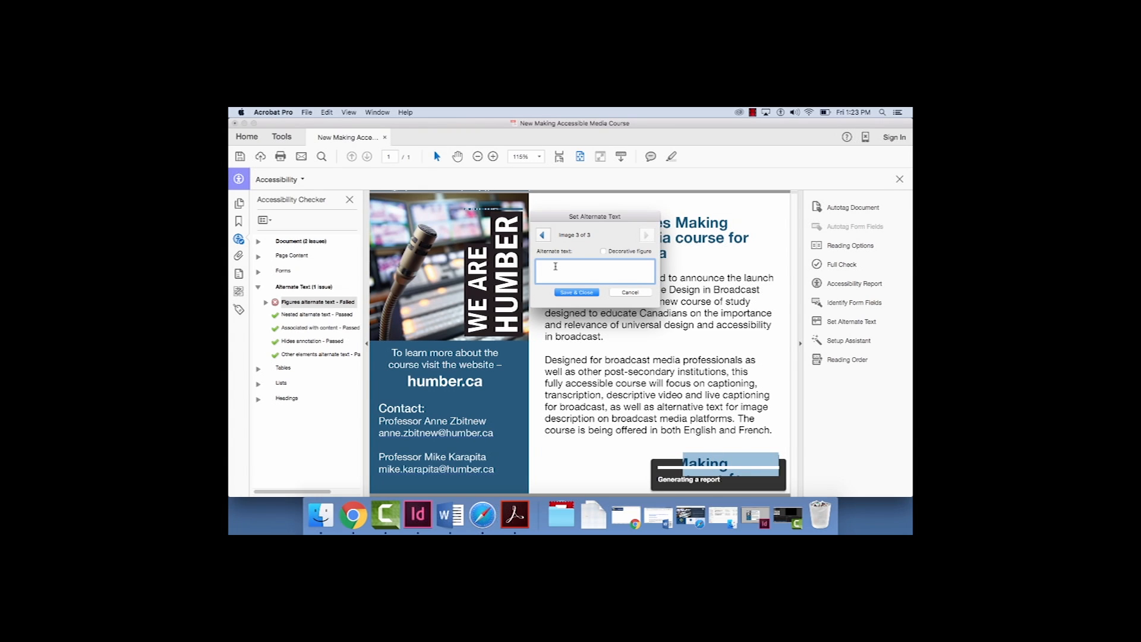
type("Humber College Logo")
left_click(577, 292)
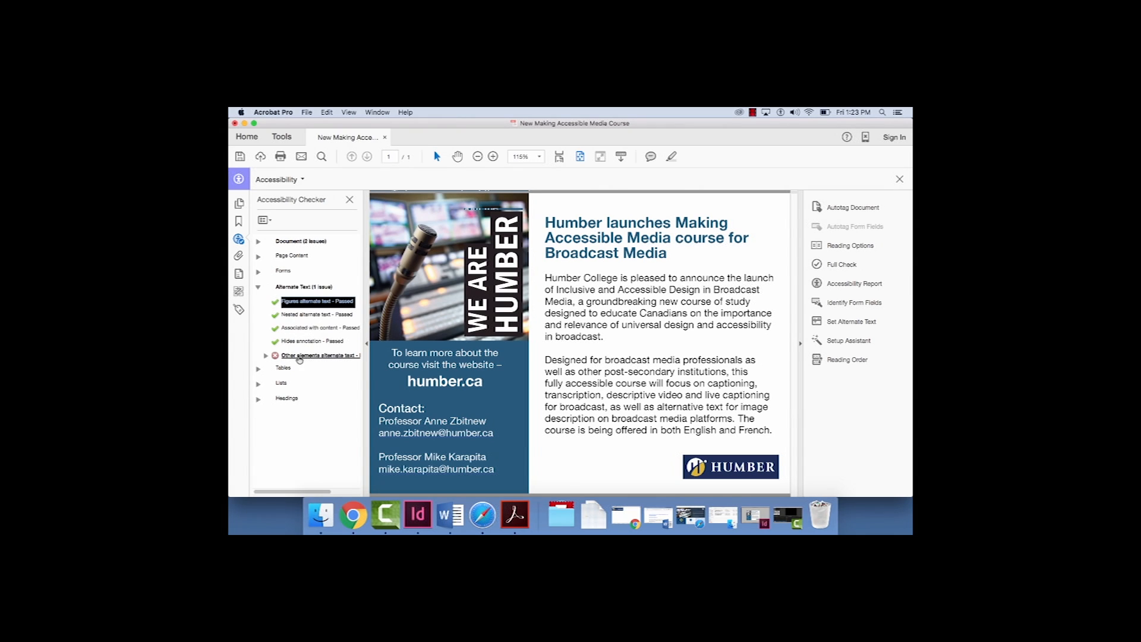
Locate the element that fails the Other elements alternate text rule and rerun the full accessibility check on all pages.
left_click(265, 355)
left_click(304, 370)
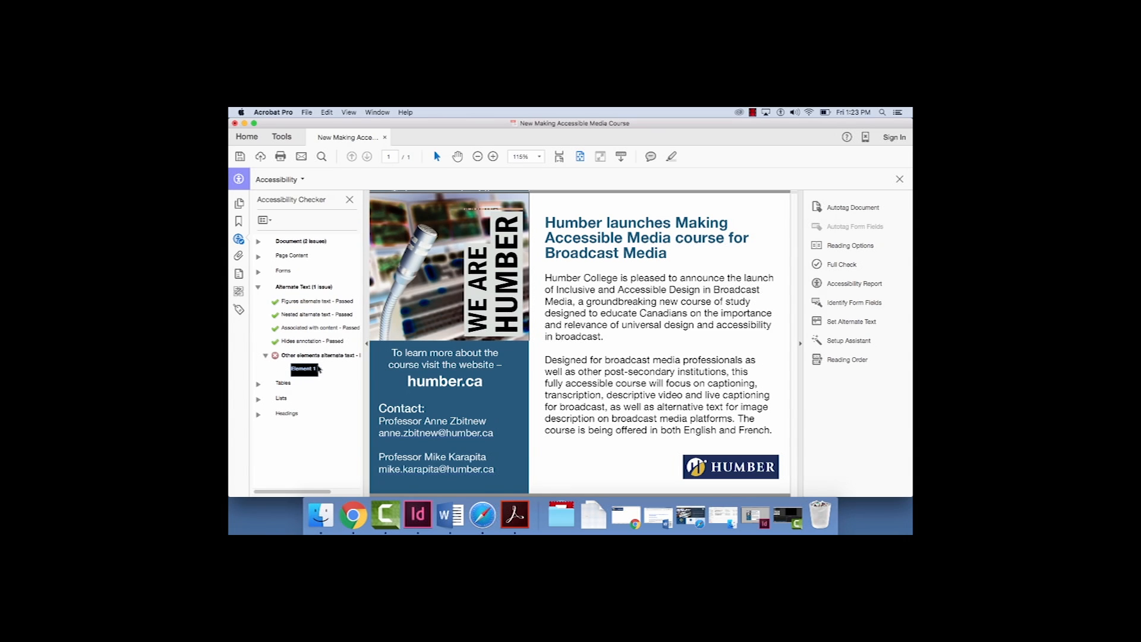
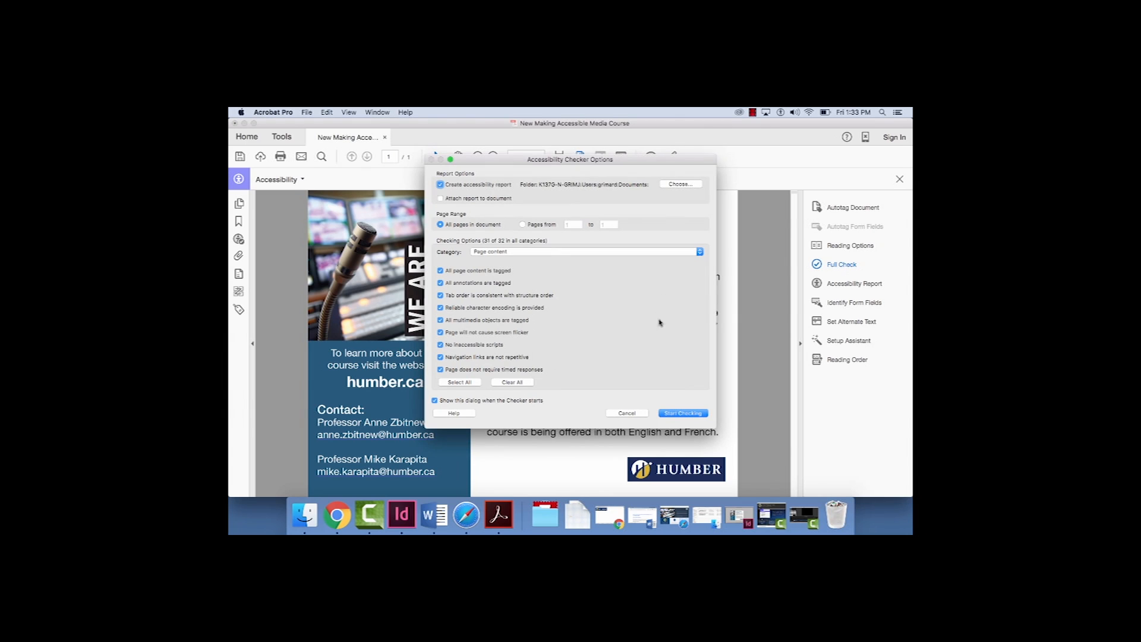
left_click(675, 415)
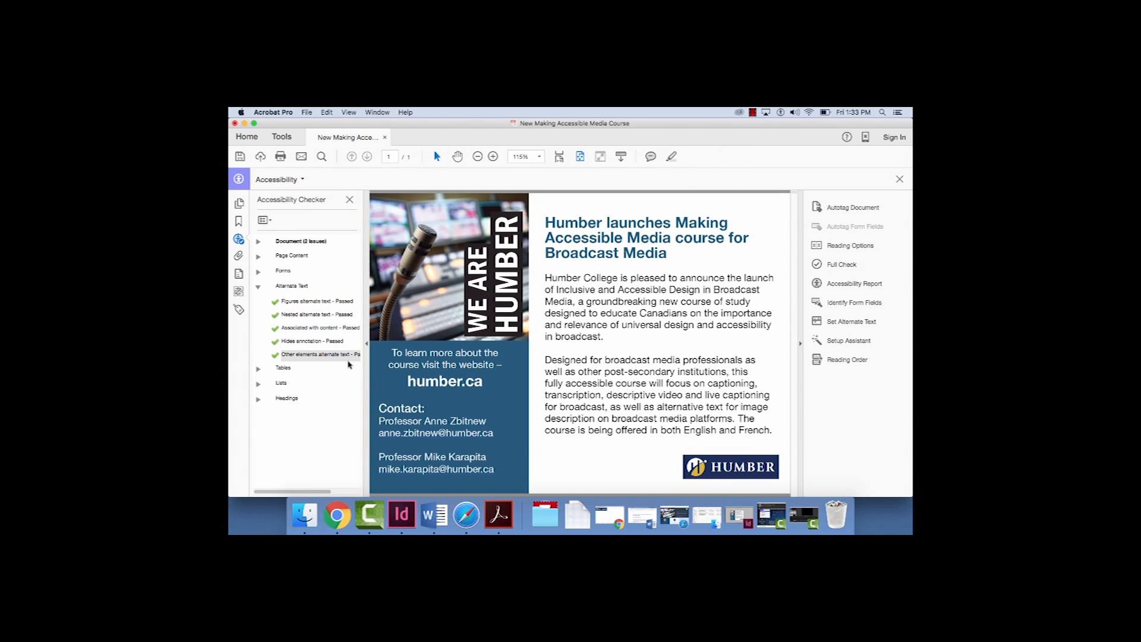
Expand the Document rules in the checker results and clear the page's entire existing structure with the Reading Order tool.
left_click(258, 287)
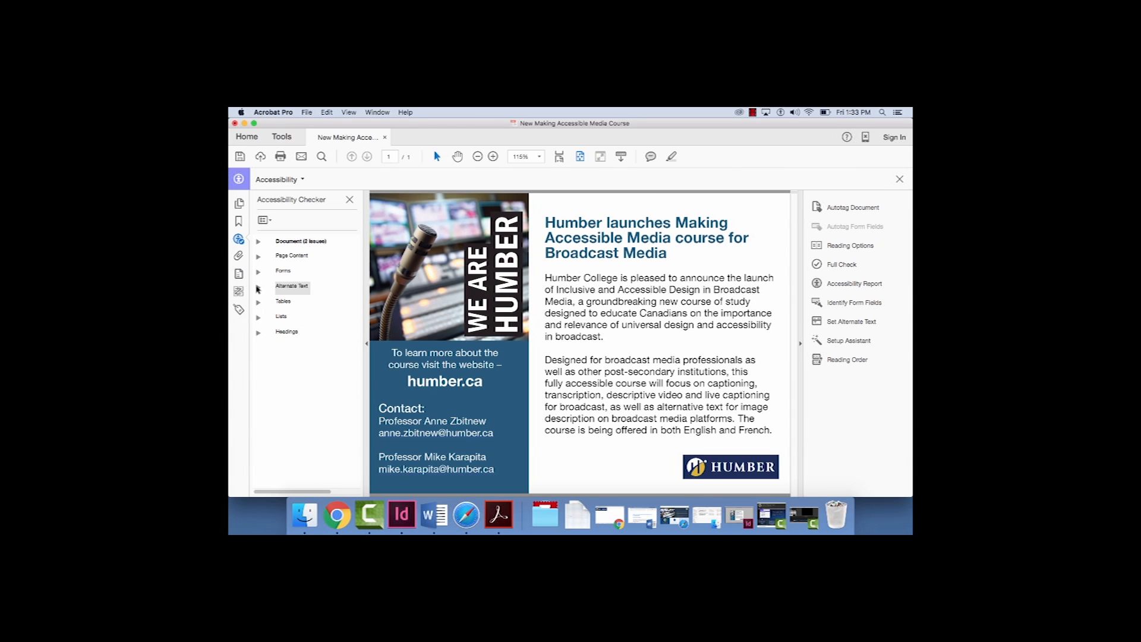
left_click(259, 242)
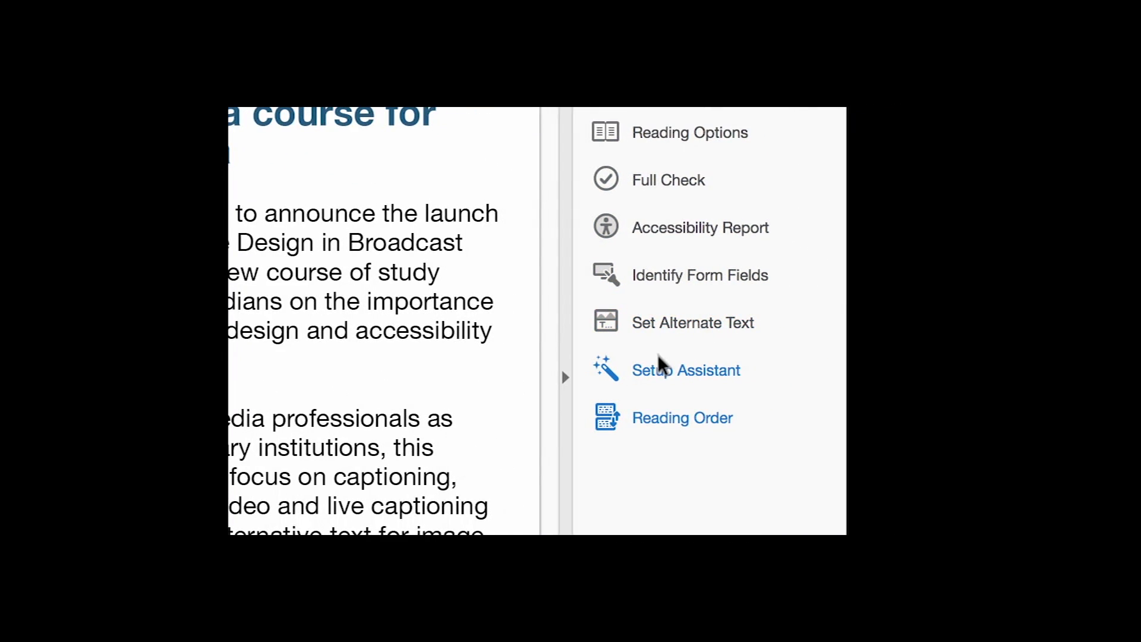
left_click(658, 419)
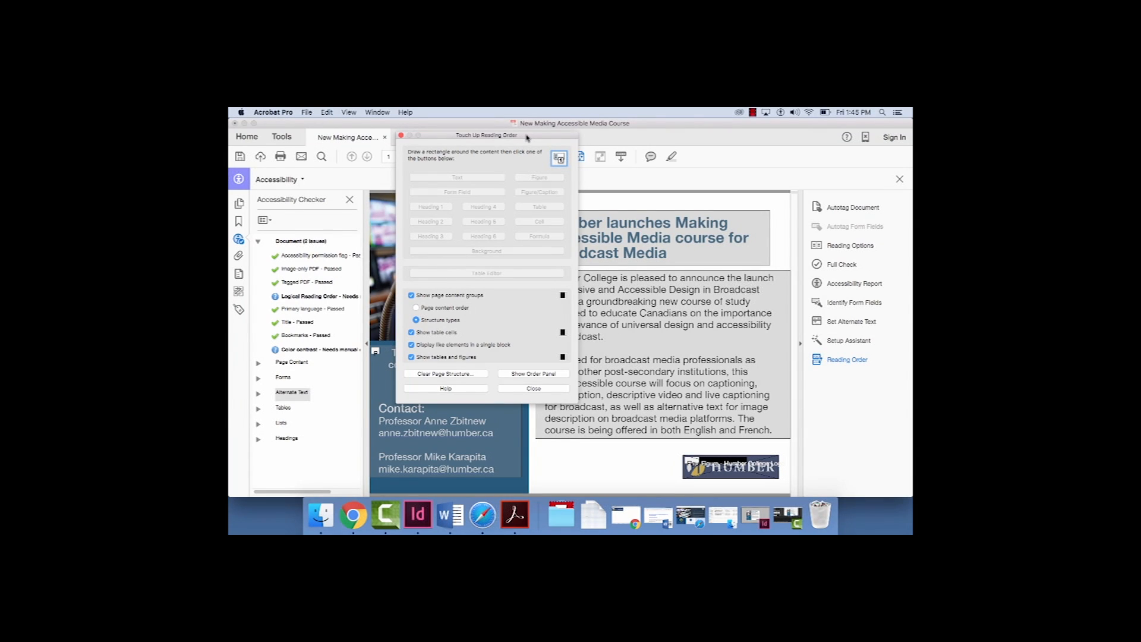
left_click_drag(526, 138, 391, 134)
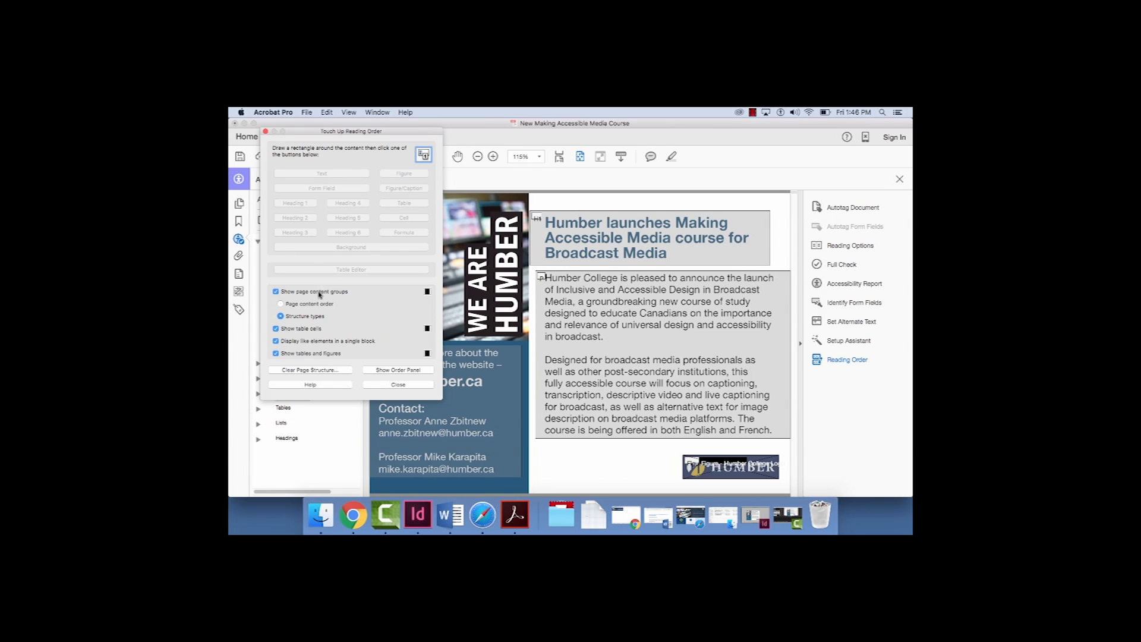
left_click(320, 371)
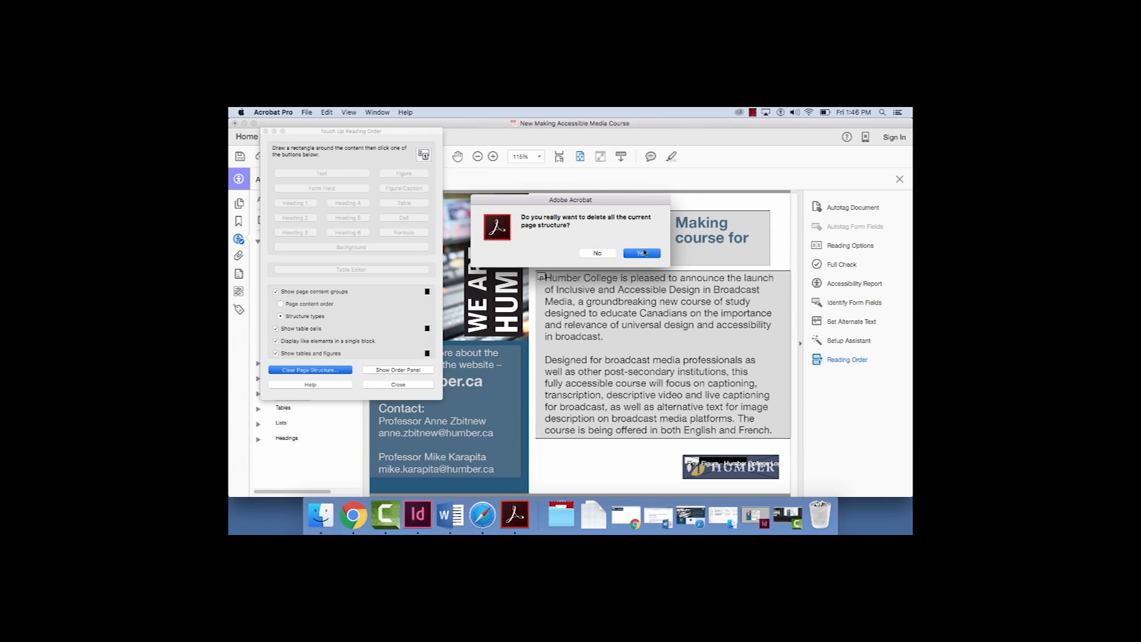
left_click(644, 253)
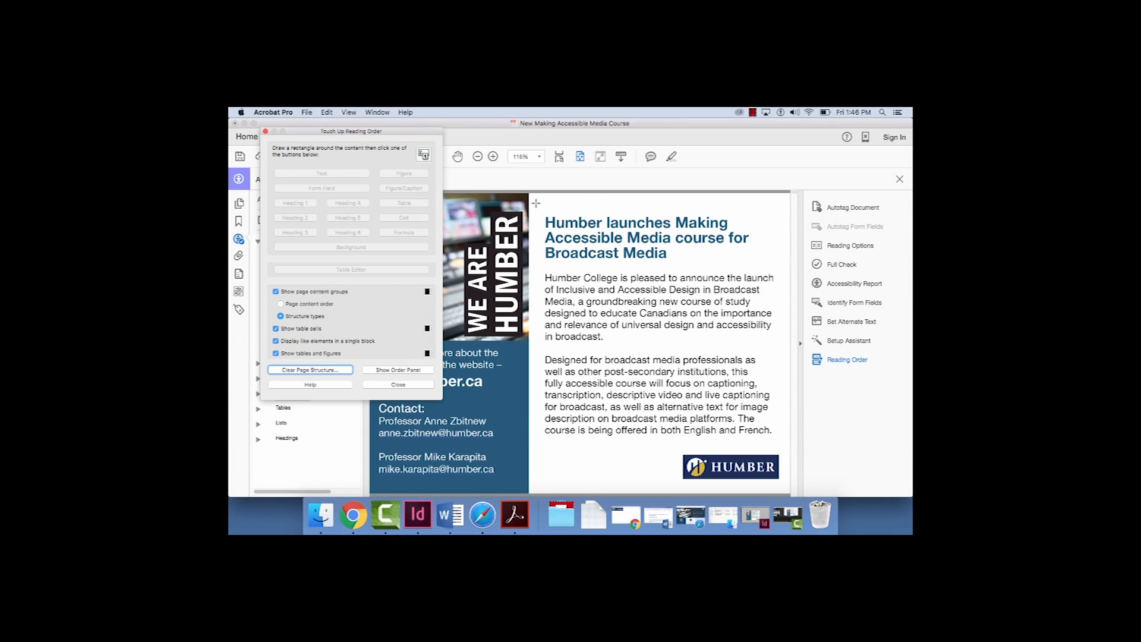
Tag the "Humber launches Making Accessible Media course" headline as Heading 1 and the two body paragraphs beneath it as Text.
left_click_drag(535, 204, 789, 272)
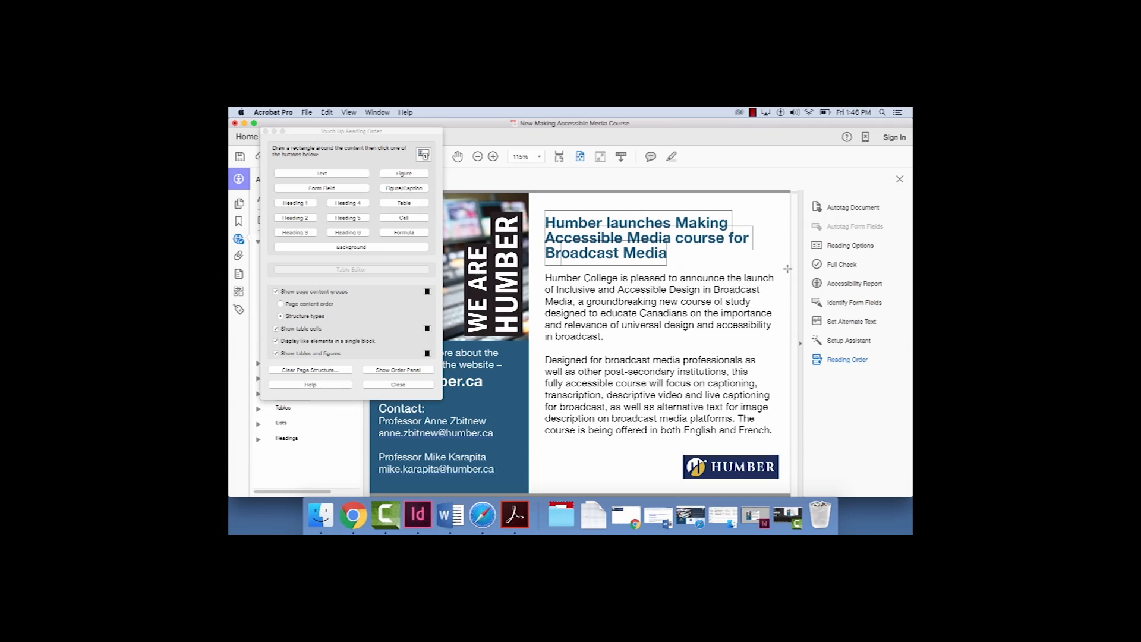
left_click(299, 205)
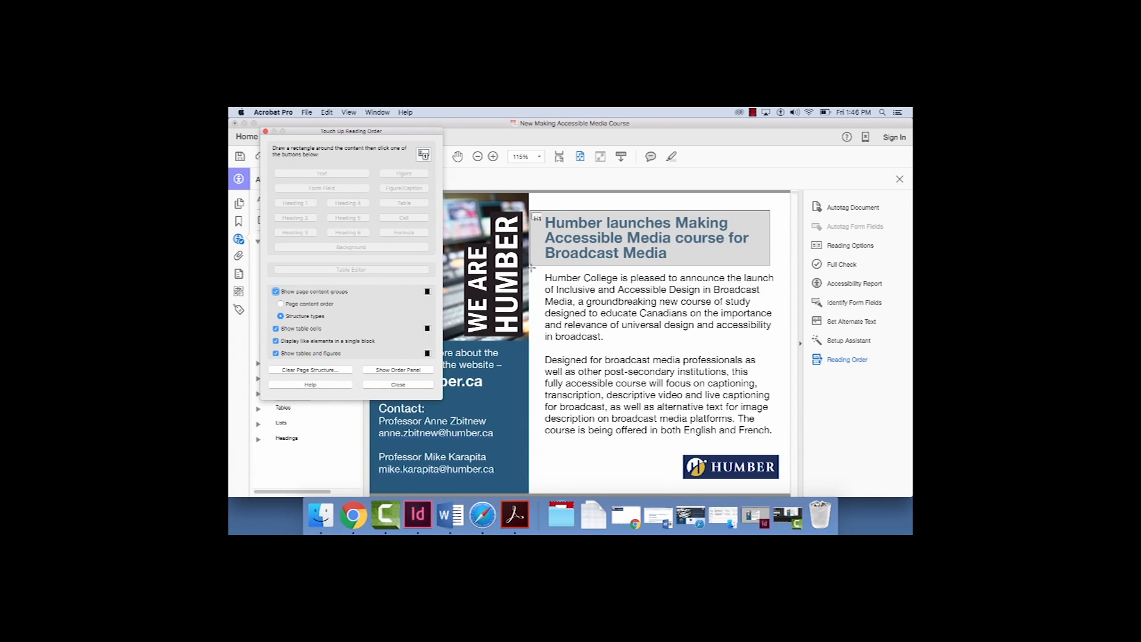
left_click_drag(532, 267, 784, 451)
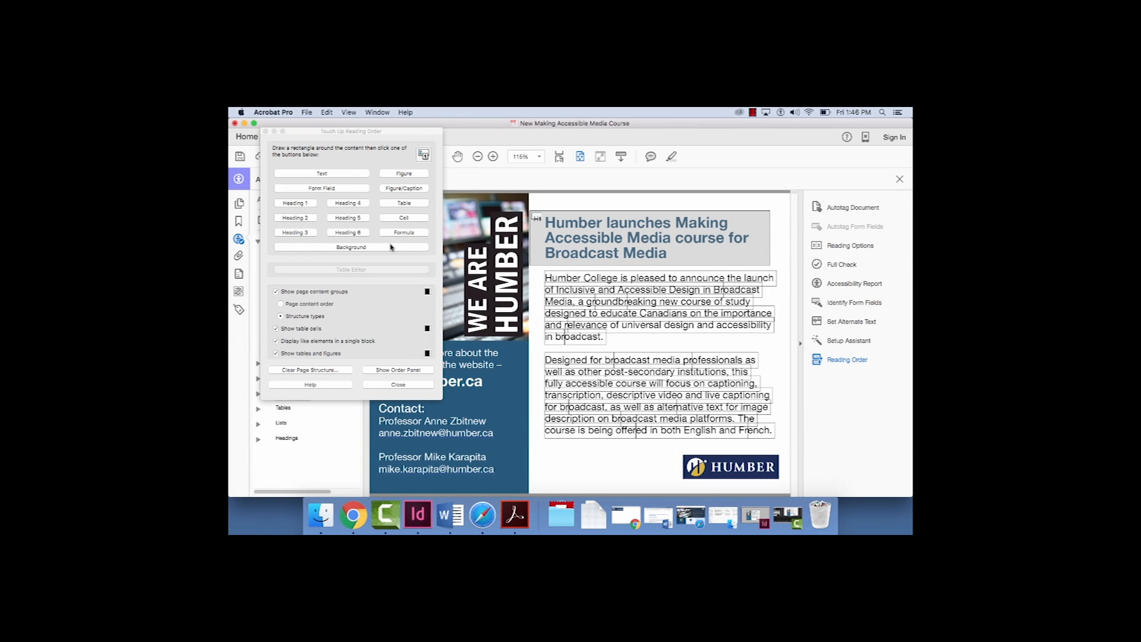
left_click(318, 173)
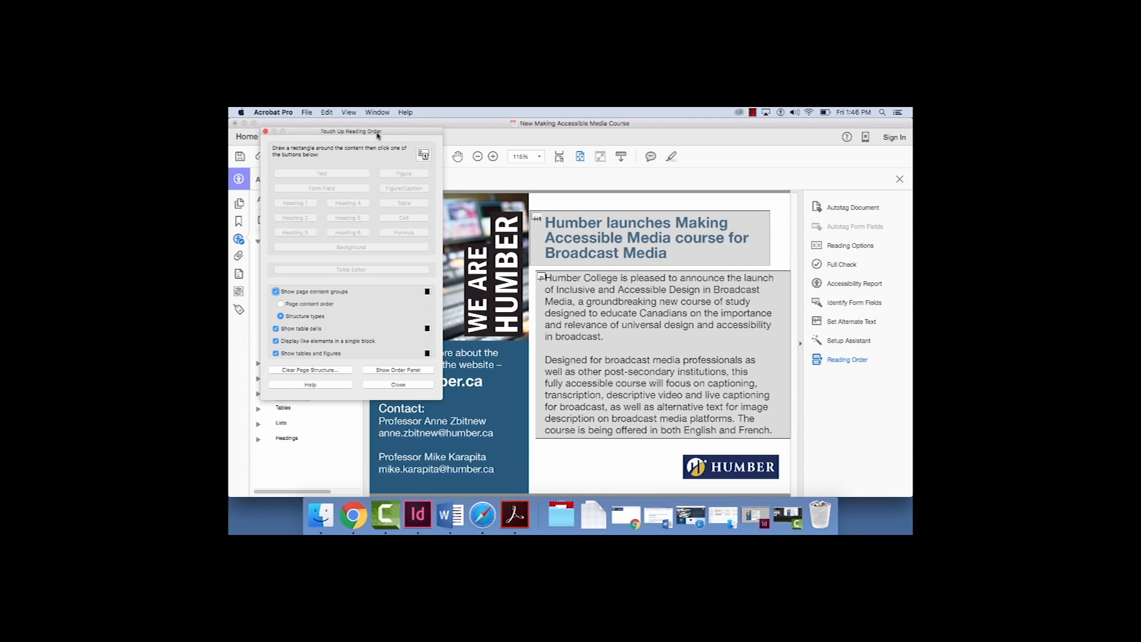
Tag the course website and contact block on the blue background as Text and the Humber logo as a Figure.
left_click_drag(393, 129, 762, 134)
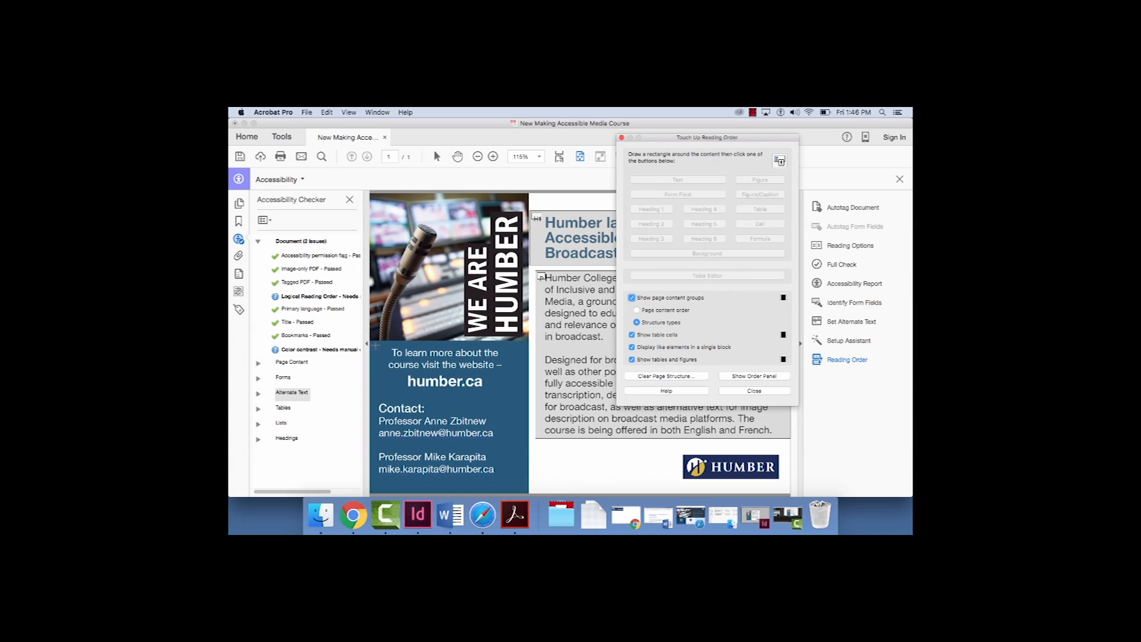
mouse_move(373, 345)
left_mouse_down()
mouse_move(503, 485)
mouse_move(527, 493)
left_mouse_up()
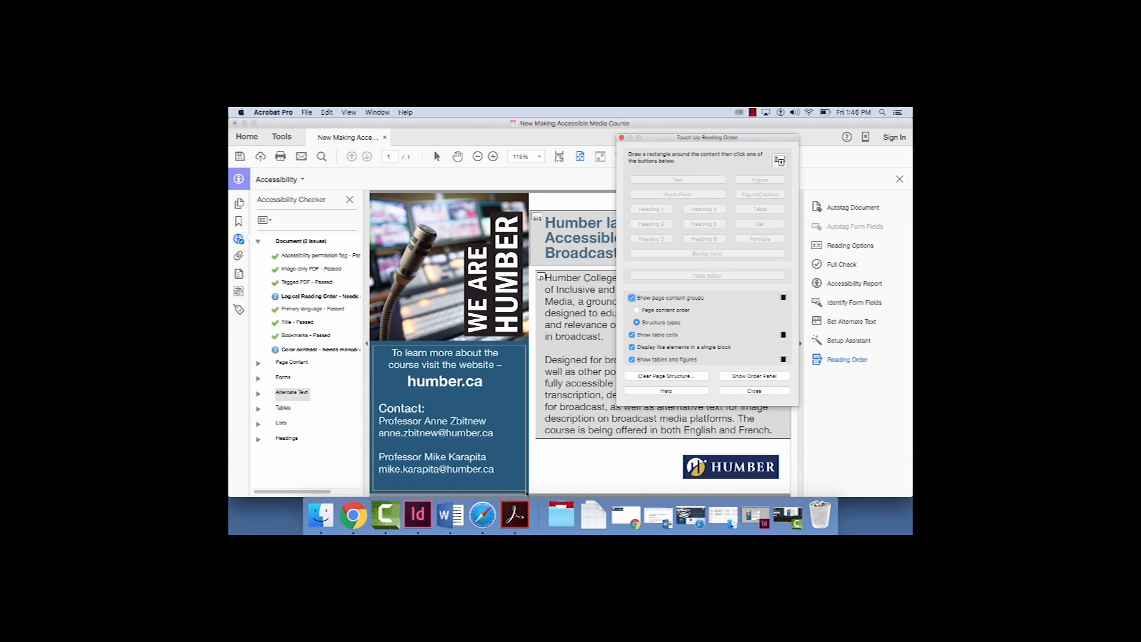
left_click(678, 180)
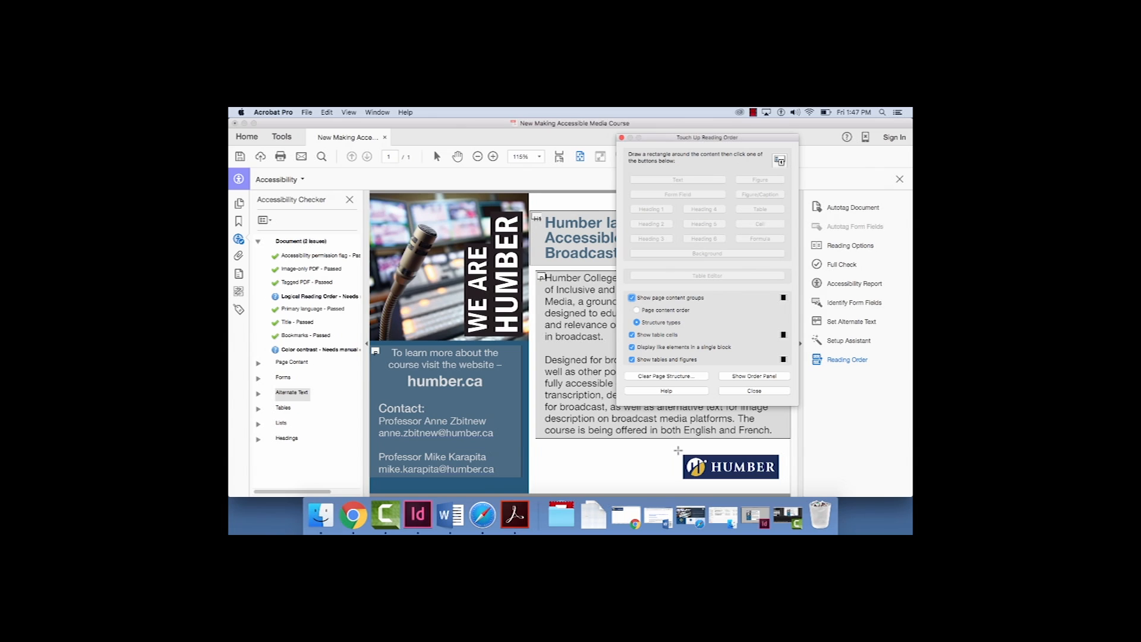
left_click_drag(679, 454, 785, 484)
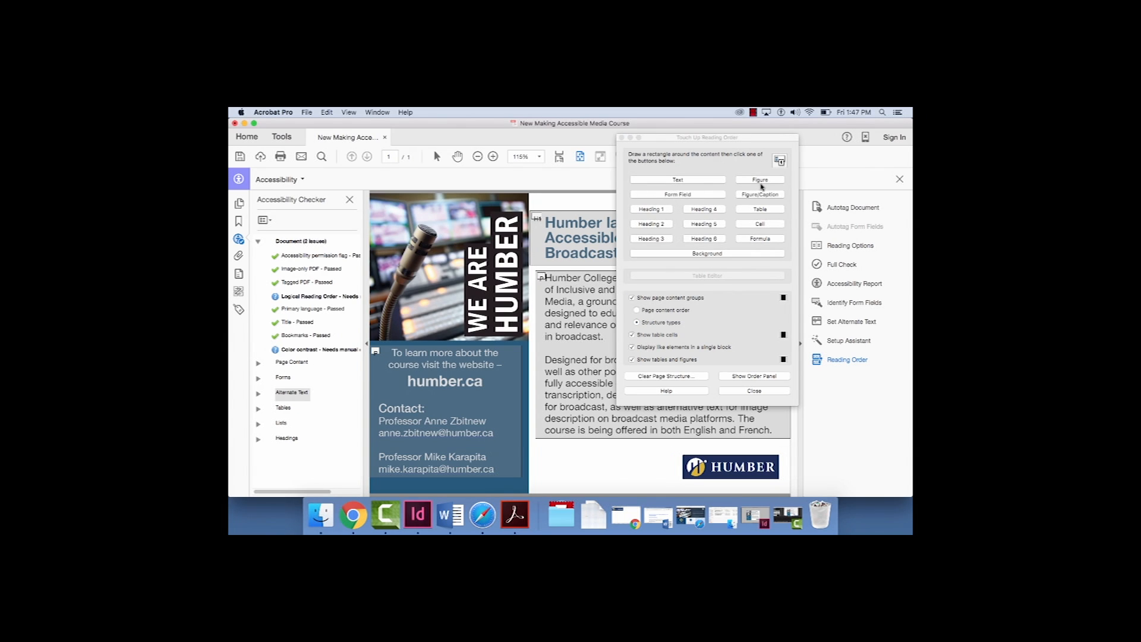
left_click(760, 180)
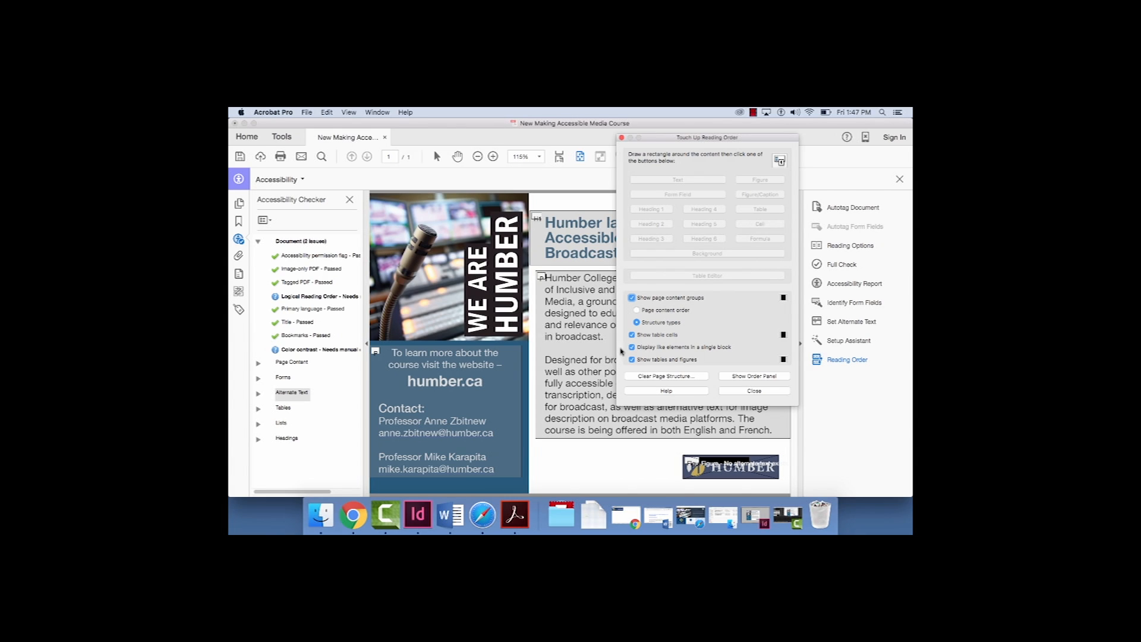
Finish touching up the reading order and save the PDF.
left_click(744, 391)
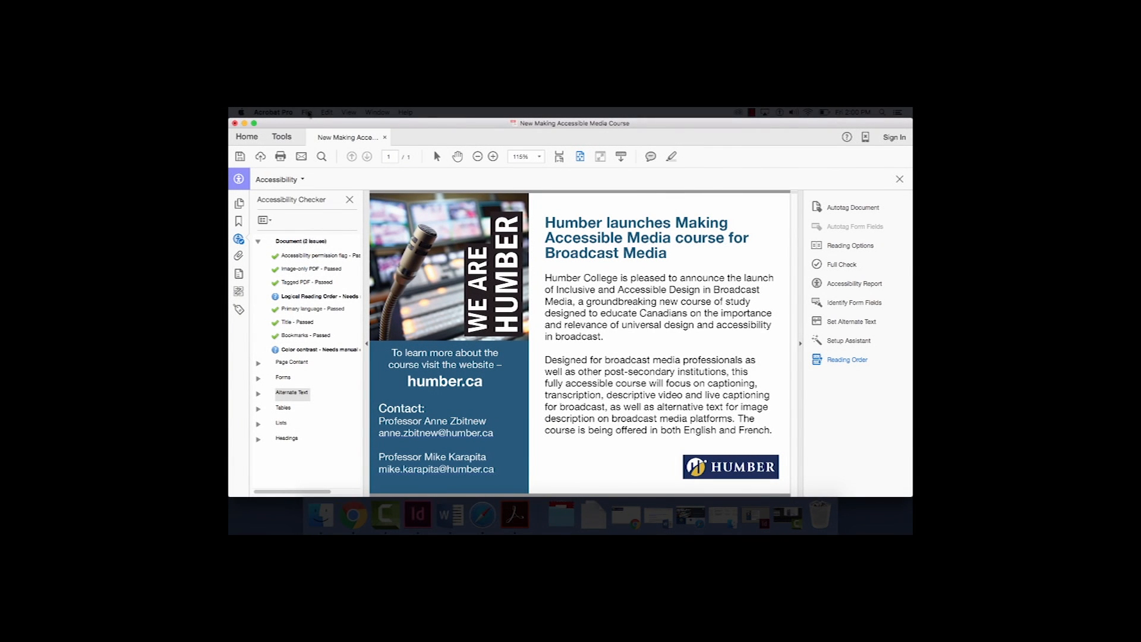
left_click(307, 113)
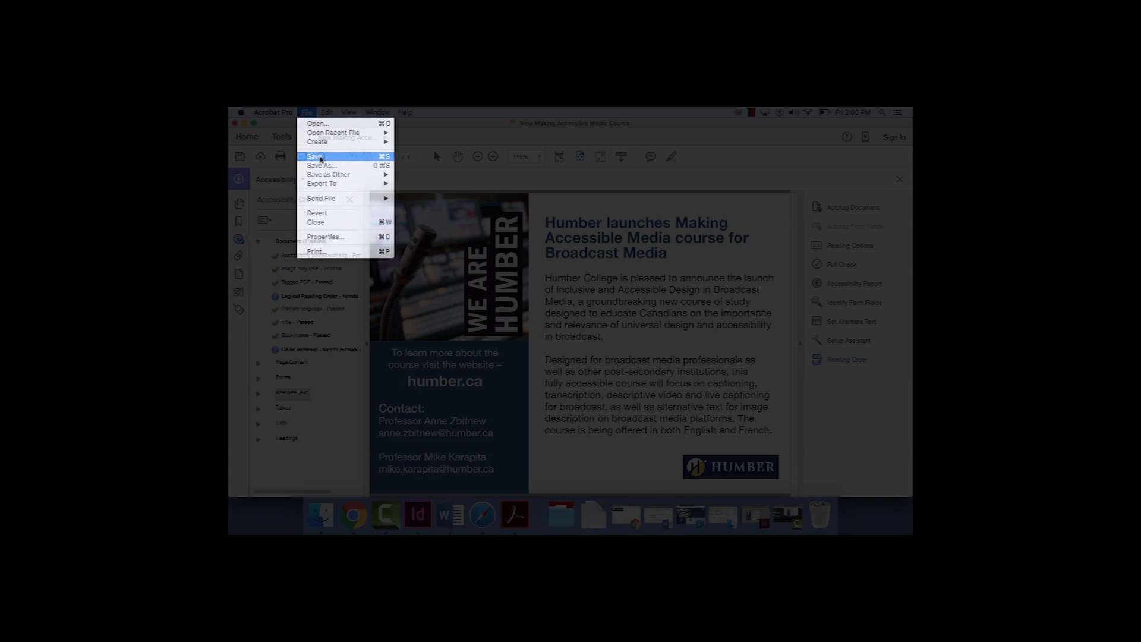
left_click(315, 157)
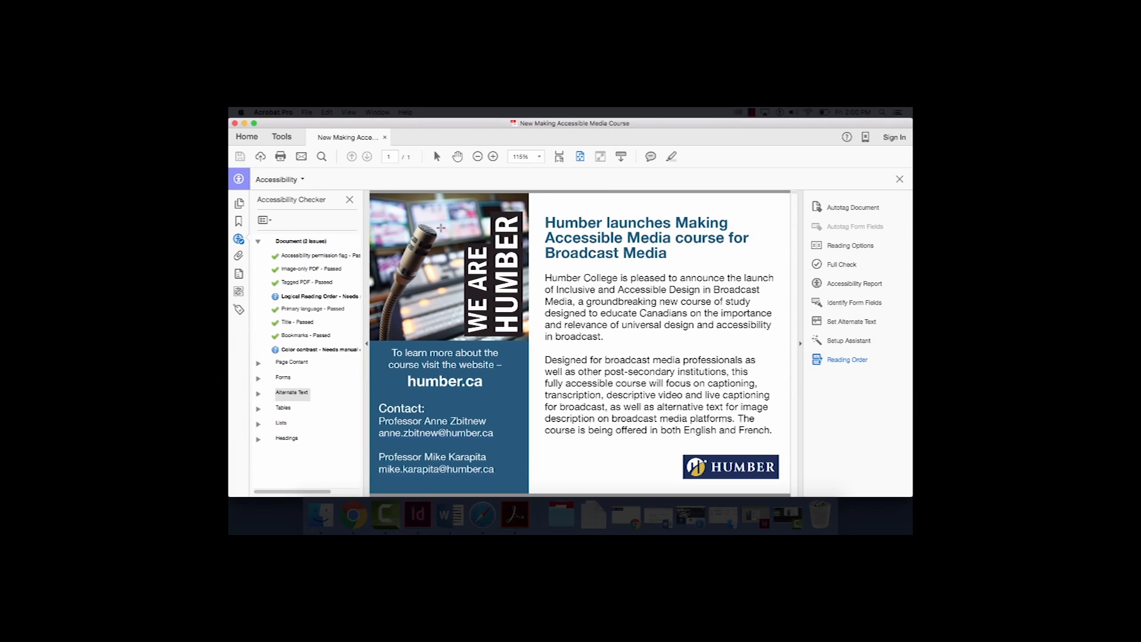